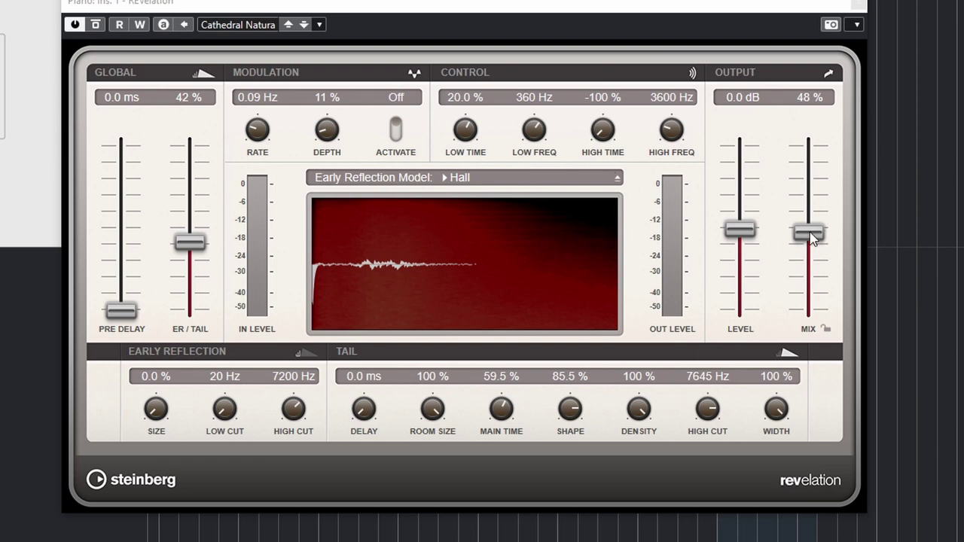
- Rebalance the reverb Mix, then set Main Time to 69% and ER/Tail to 67%
left_click_drag(803, 240, 840, 360)
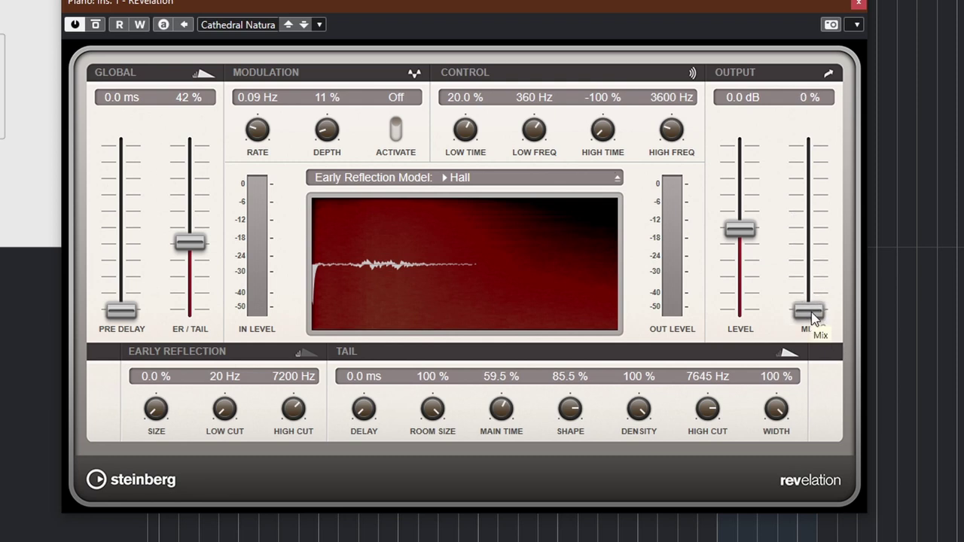
left_click_drag(817, 320, 798, 117)
left_click_drag(811, 156, 809, 251)
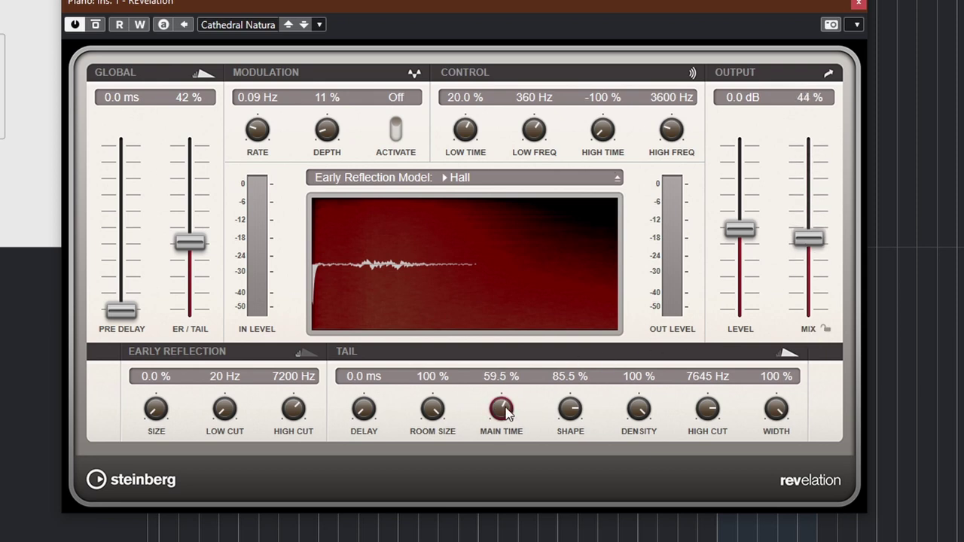
left_click_drag(502, 410, 494, 364)
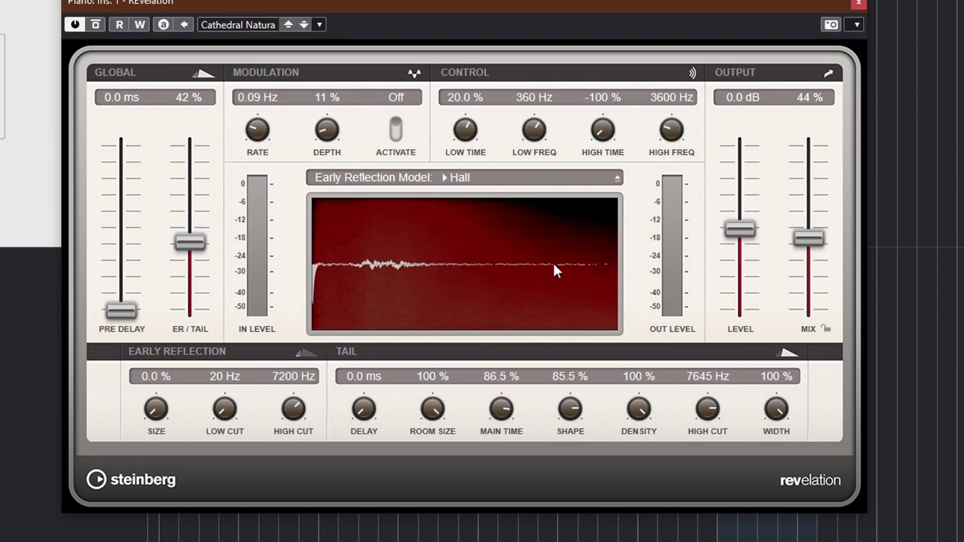
left_click_drag(502, 409, 512, 506)
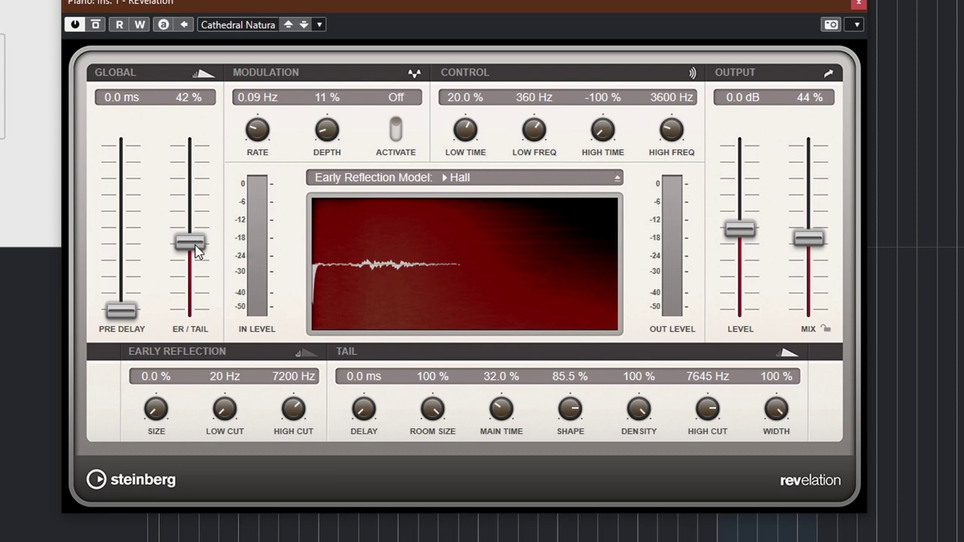
left_click_drag(186, 245, 190, 269)
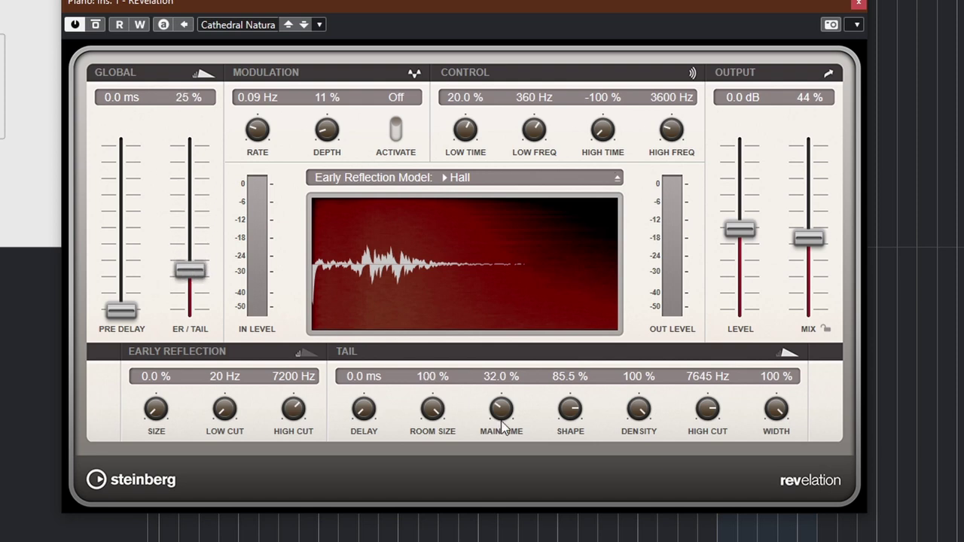
left_click_drag(495, 419, 501, 371)
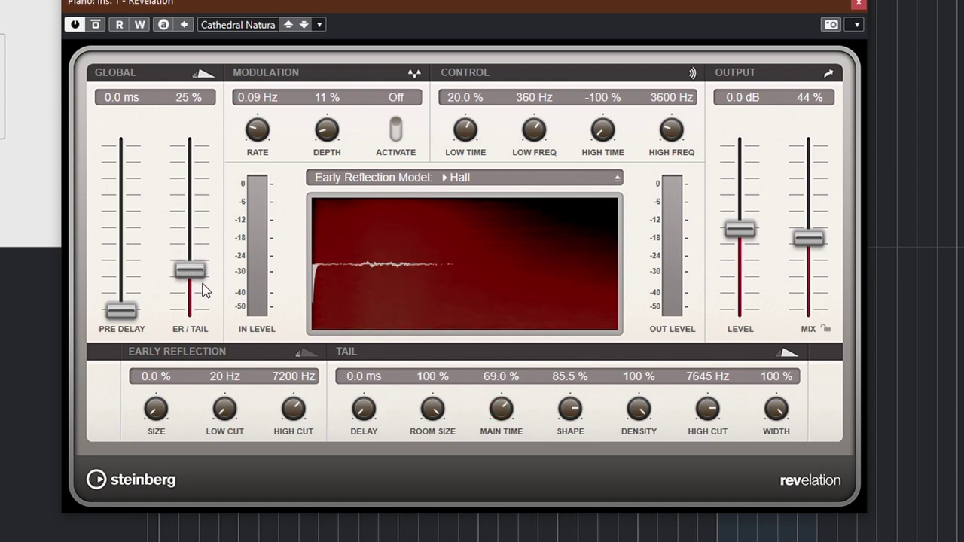
left_click_drag(194, 278, 190, 201)
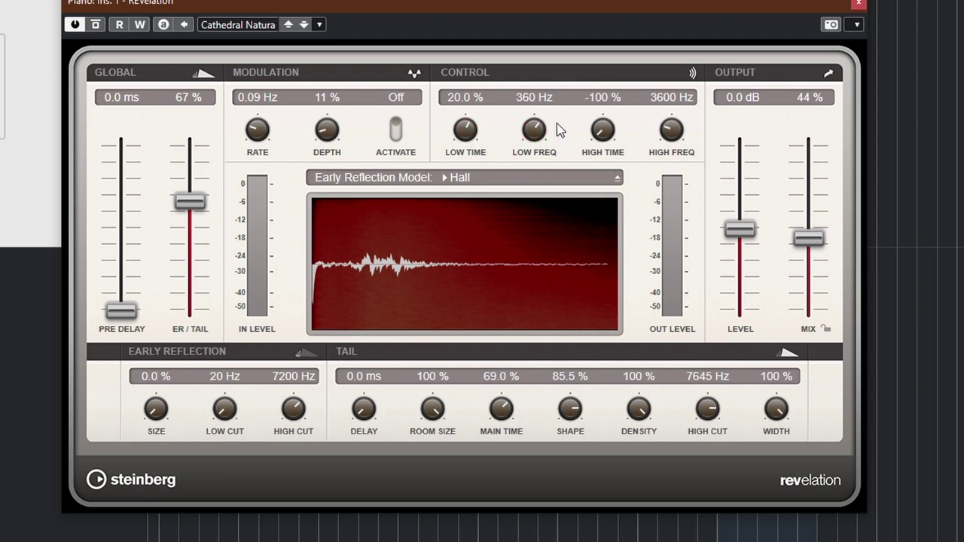
- Set Low Time 7%, High Time -81%, and the crossovers to 1338 Hz and 5325 Hz
left_click_drag(539, 136, 539, 131)
left_click_drag(600, 141, 600, 136)
left_click_drag(466, 140, 465, 147)
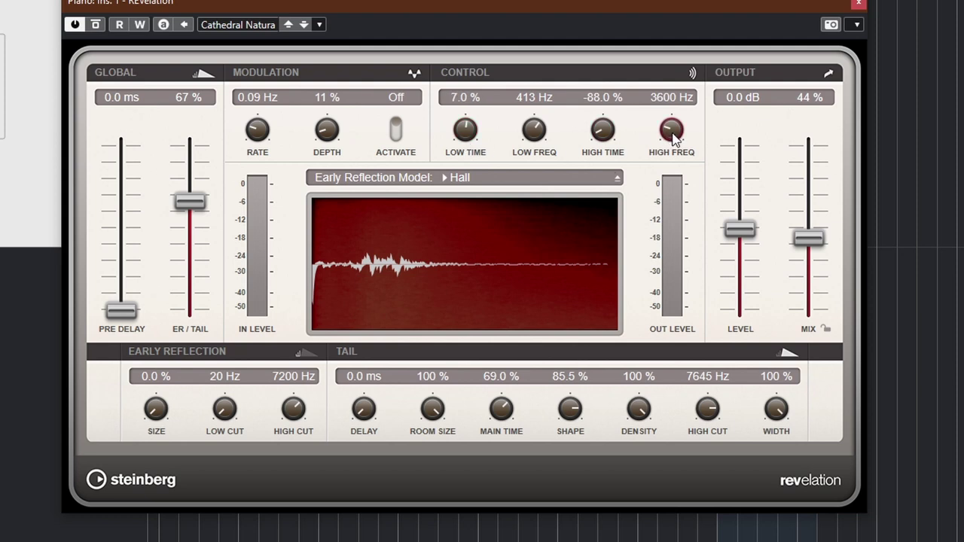
mouse_move(674, 136)
left_mouse_down()
mouse_move(673, 126)
mouse_move(674, 135)
left_mouse_up()
left_click_drag(606, 133, 605, 128)
left_click_drag(532, 125, 531, 151)
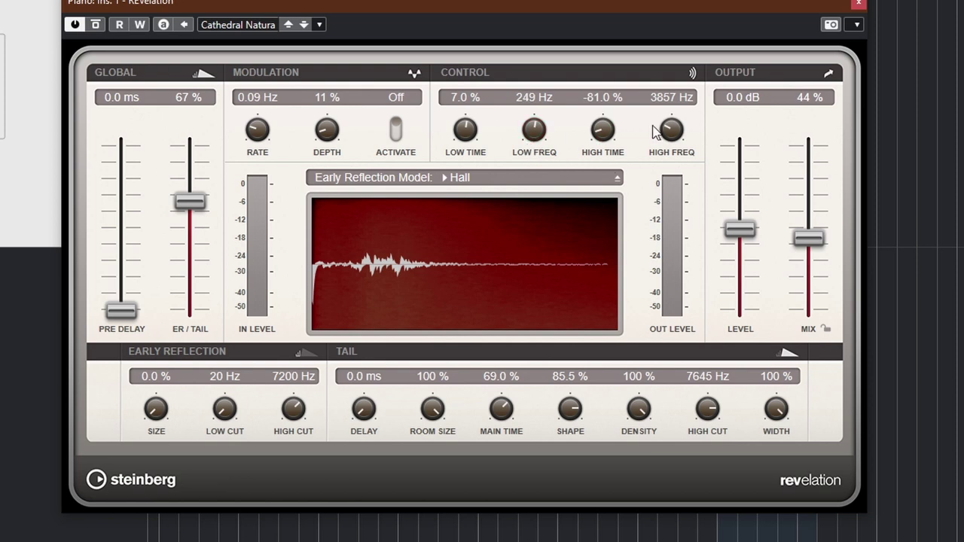
left_click_drag(671, 129, 680, 107)
left_click_drag(532, 132, 536, 85)
- Load the Gated Ambience preset from the REVelation preset browser, clearing the 'stage' search
left_click(241, 25)
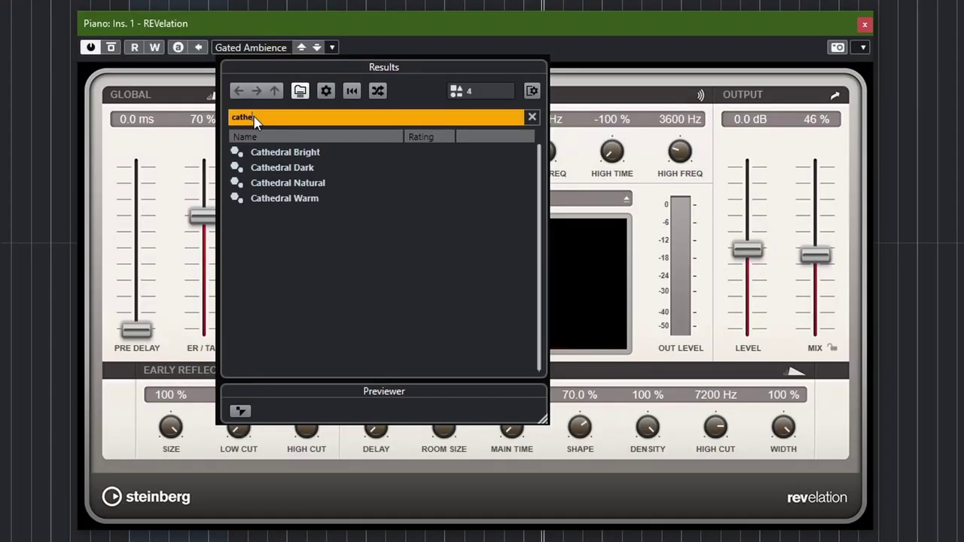
key("BackSpace")
key("BackSpace")
key("BackSpace")
key("BackSpace")
key("BackSpace")
type("stage")
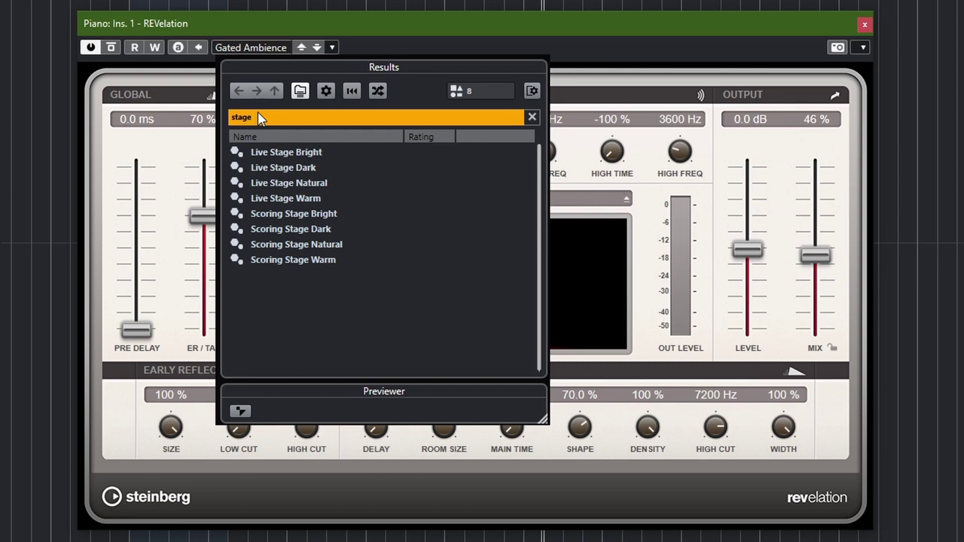
key("BackSpace")
key("BackSpace")
key("BackSpace")
key("BackSpace")
key("BackSpace")
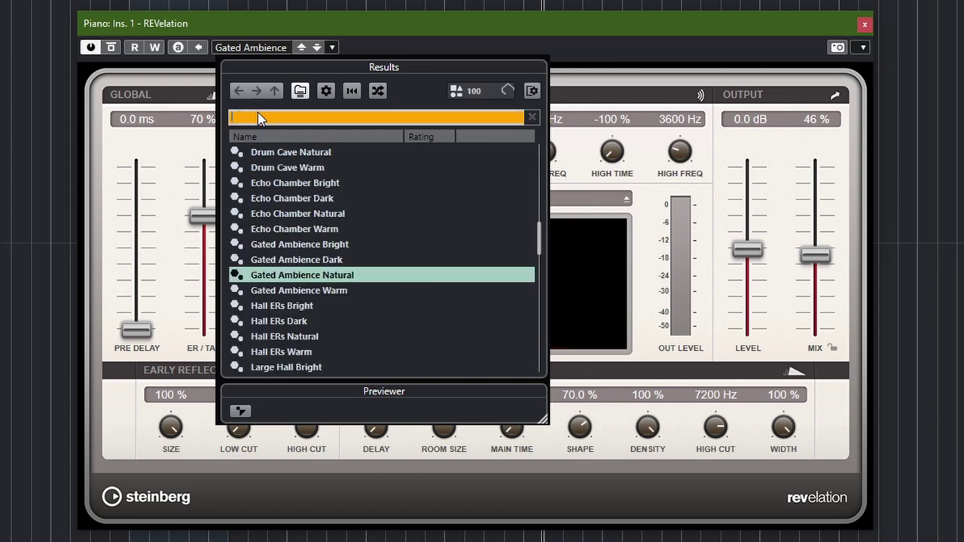
left_click(560, 46)
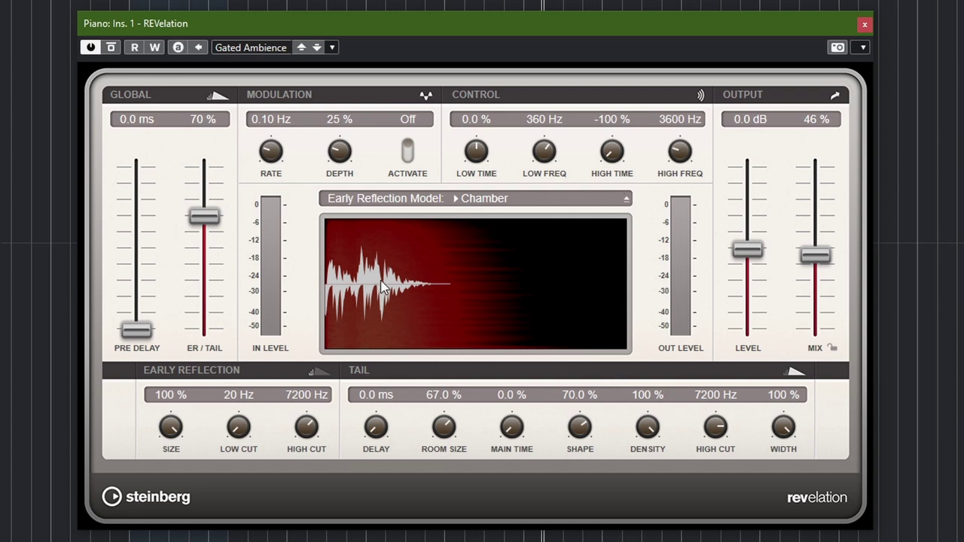
- Switch the Early Reflection Model to Studio and lower the Mix to 40%
left_click(499, 203)
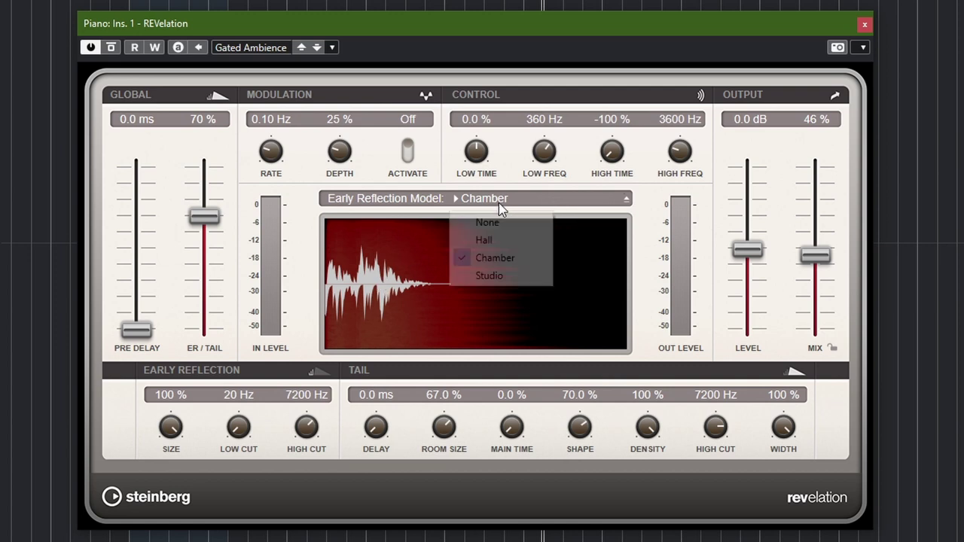
left_click(498, 275)
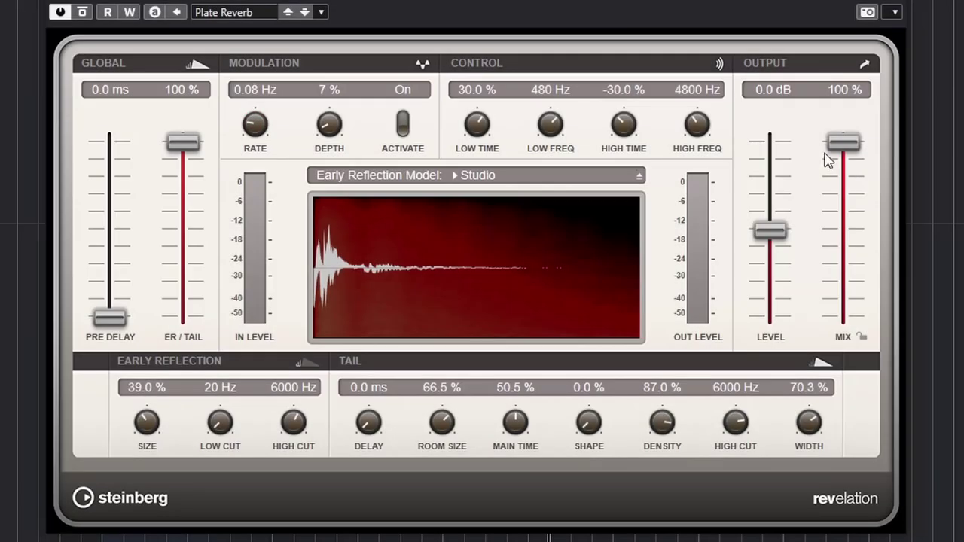
left_click_drag(844, 142, 845, 246)
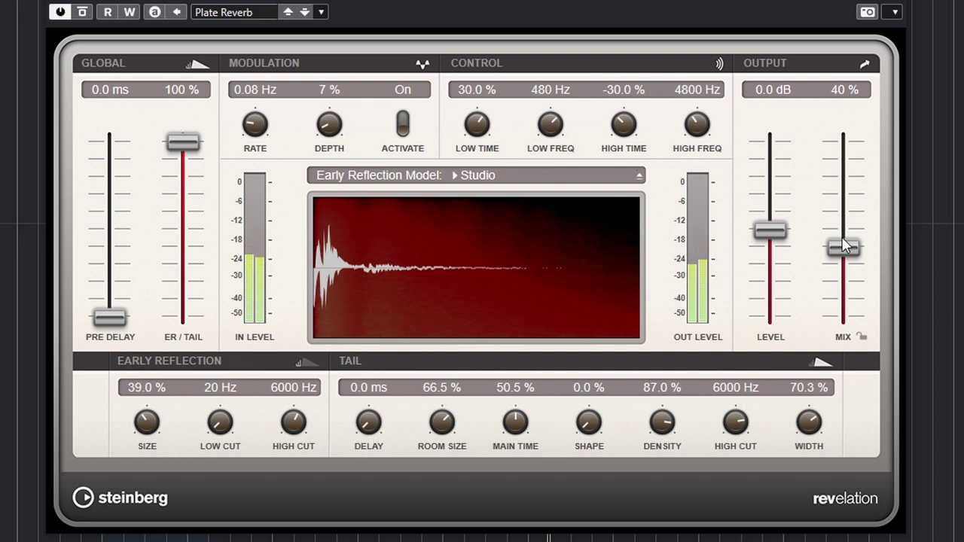
- Search presets for 'gate', load Gated Ambience Natural, and set the Mix to 46%
left_click(240, 13)
left_click(240, 13)
left_click(240, 13)
left_click(238, 88)
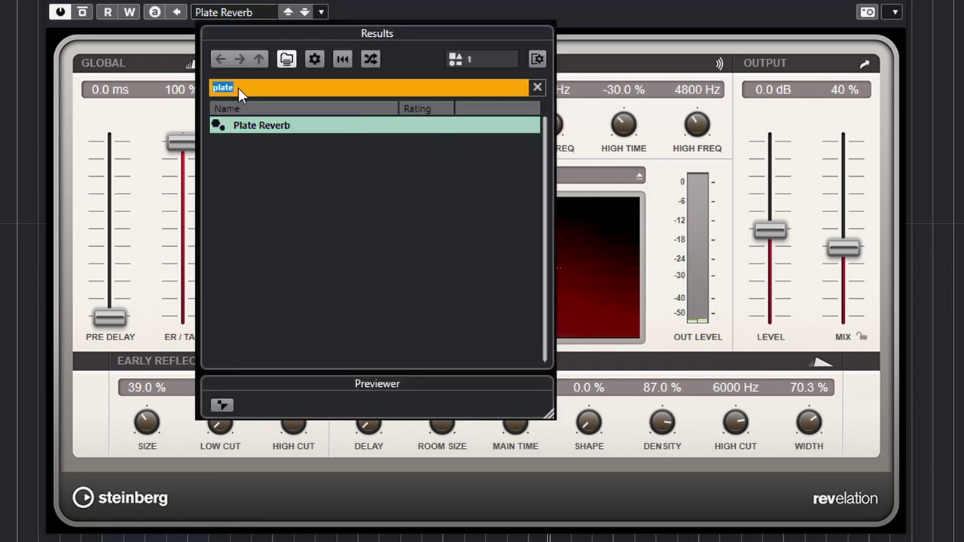
type("gate")
double_click(293, 158)
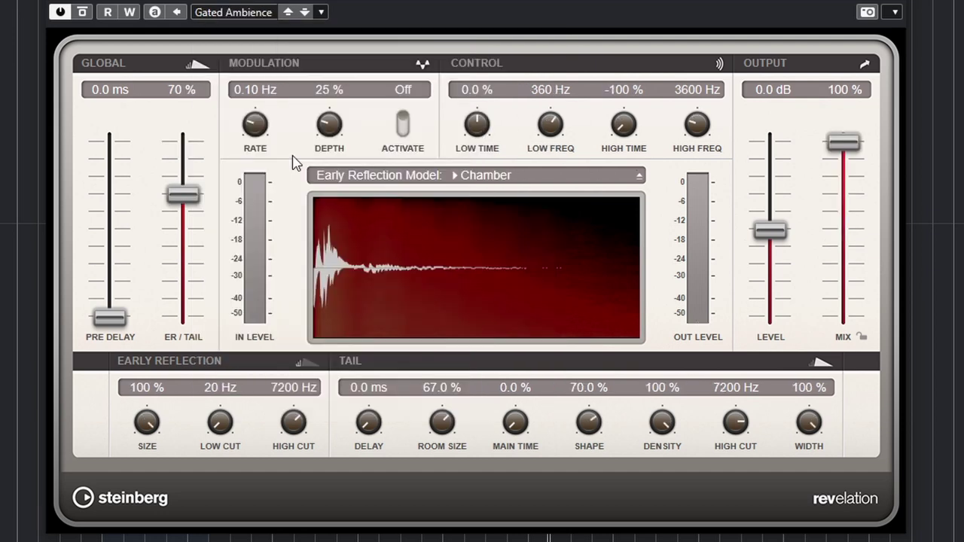
left_click_drag(844, 143, 873, 245)
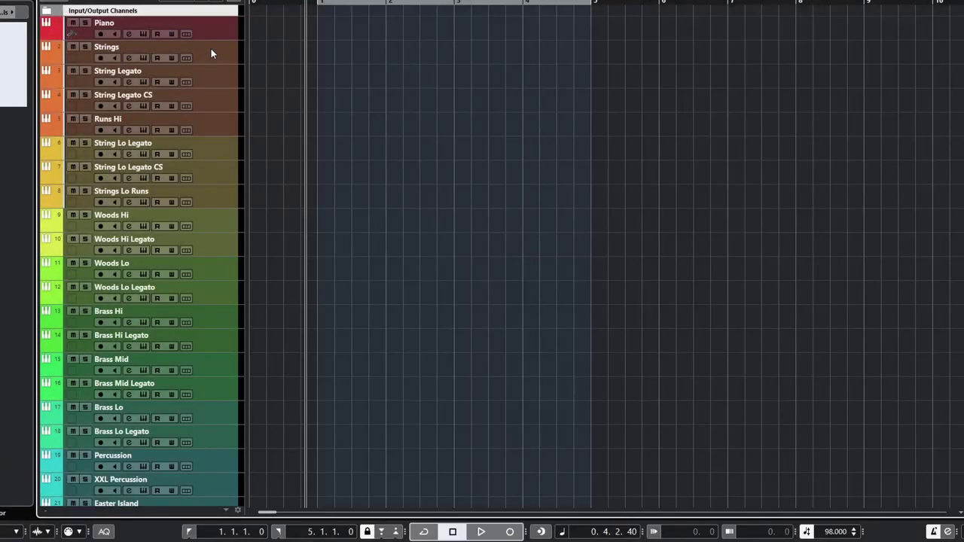
- Open the Strings channel settings and lower its REVerence insert Mix to 39%
left_click(212, 54)
left_click(128, 58)
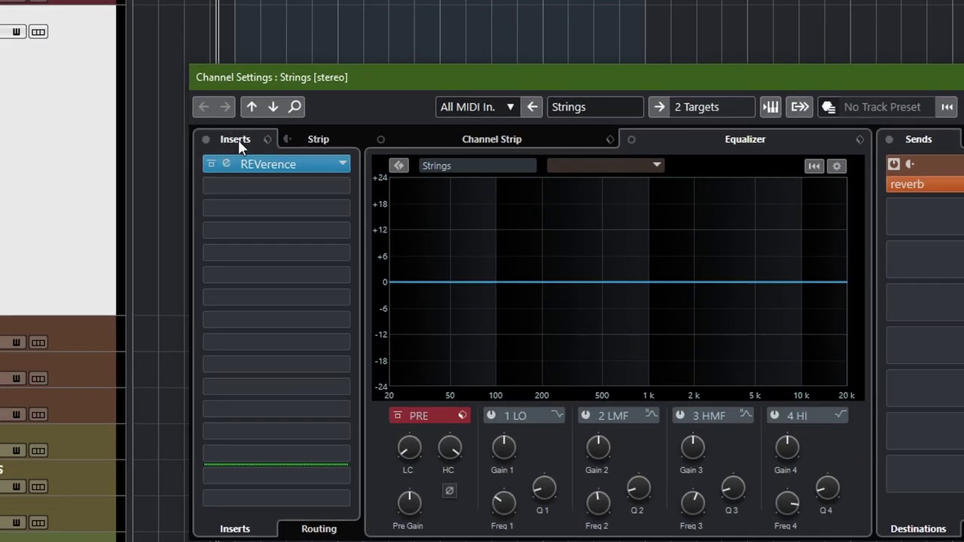
left_click(226, 164)
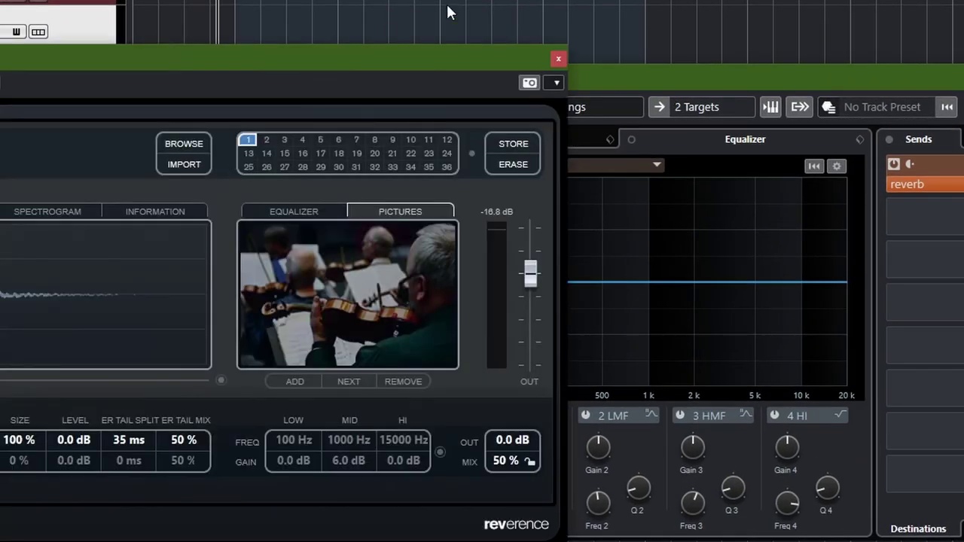
left_click(557, 58)
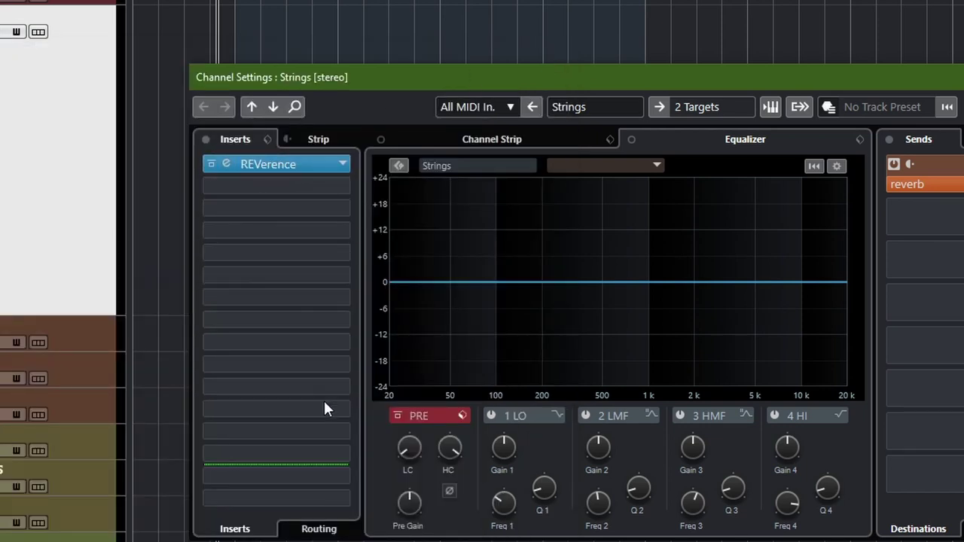
left_click(225, 167)
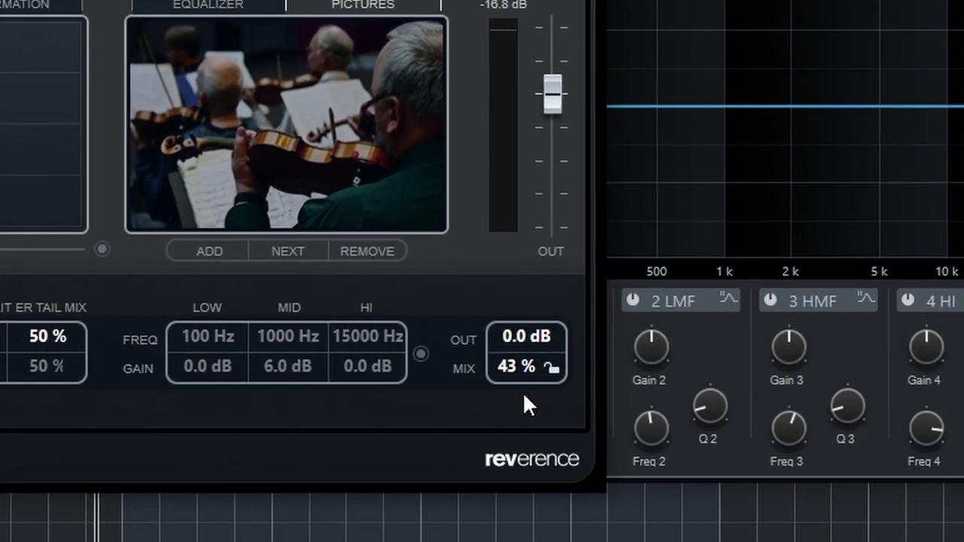
left_click_drag(517, 377, 521, 400)
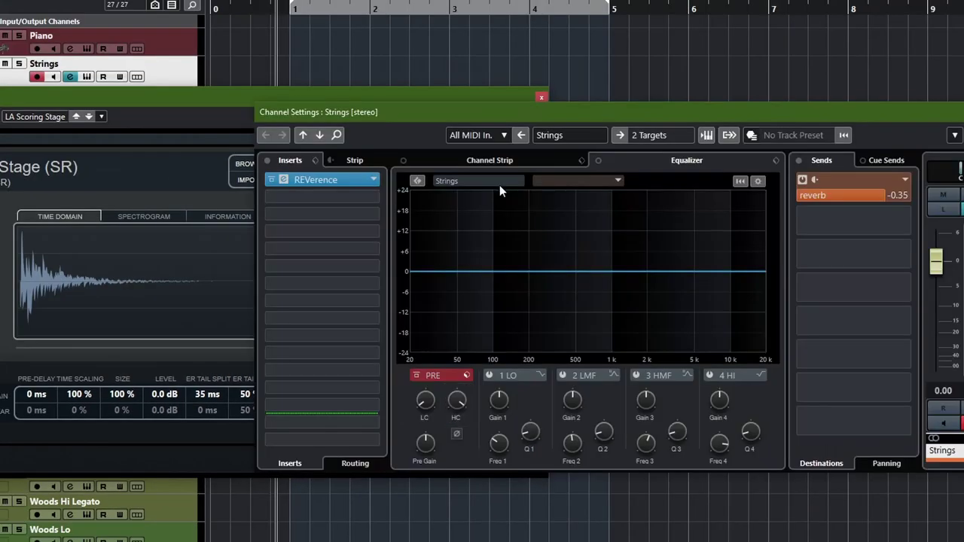
- Lower the Strings channel's reverb send level from -0.35 to -2.08
left_click(541, 97)
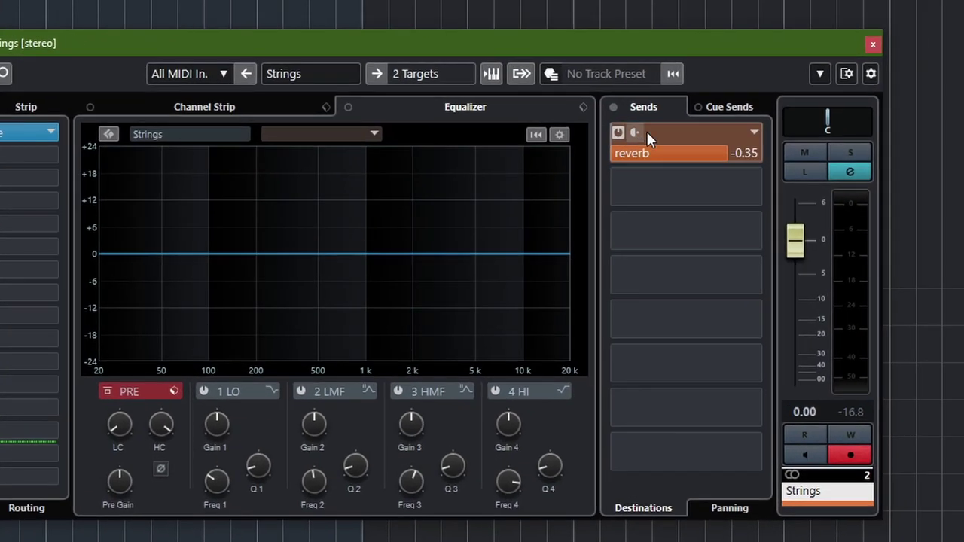
left_click_drag(655, 150, 611, 158)
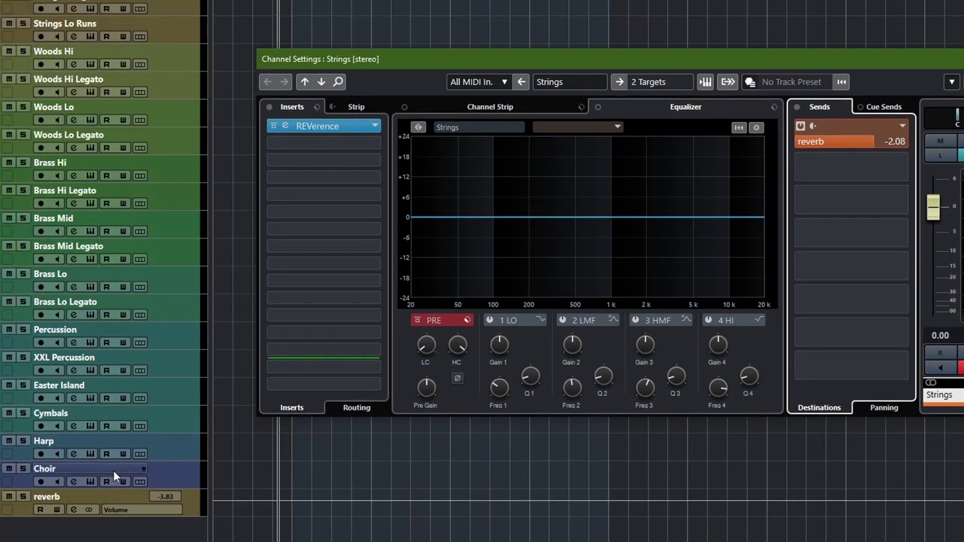
- Show the reverb FX channel settings, try a 132 Hz boost and 2 kHz cut, volume -10.8
left_click(184, 503)
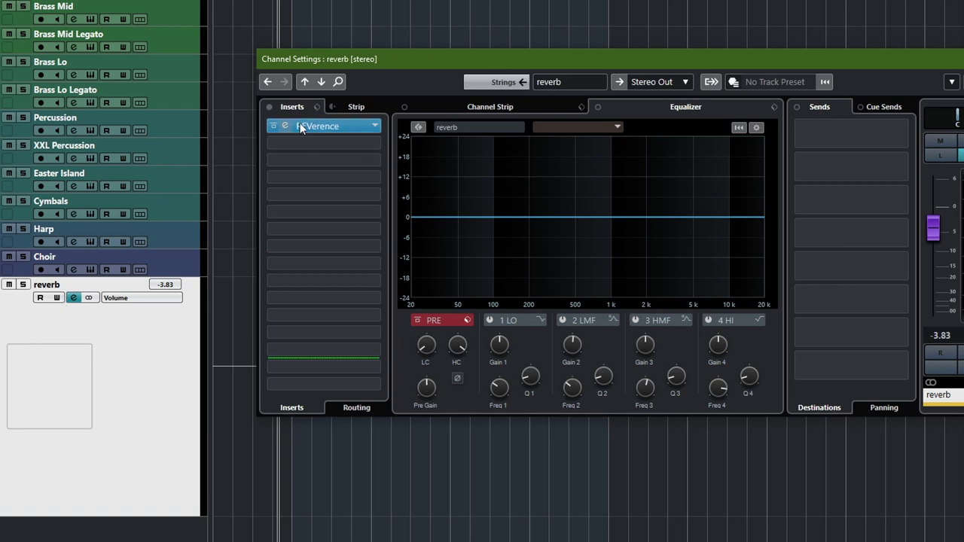
left_click_drag(933, 232, 933, 256)
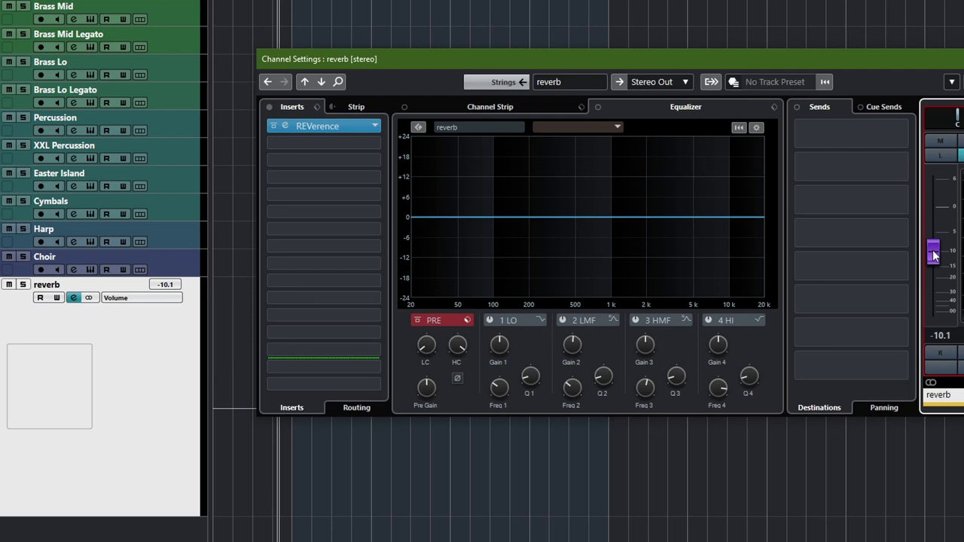
left_click_drag(504, 217, 508, 197)
left_click_drag(630, 220, 643, 246)
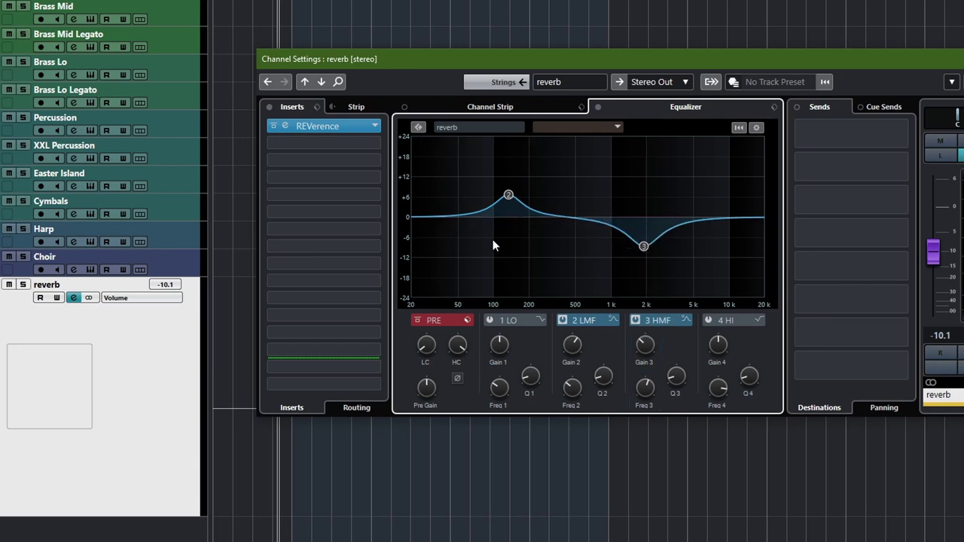
left_click_drag(933, 251, 933, 254)
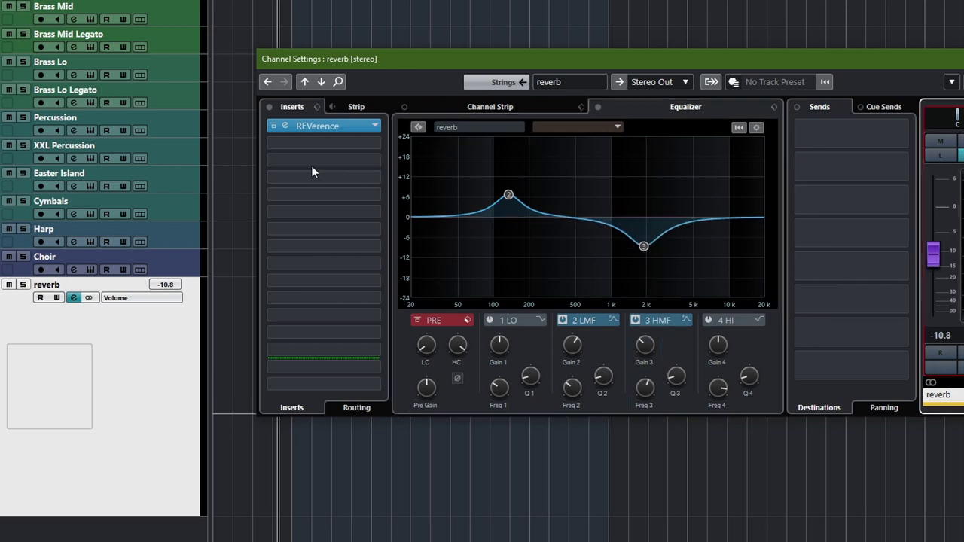
- Switch off EQ bands 2 and 3 and raise the reverb channel volume to 0.40
left_click(378, 143)
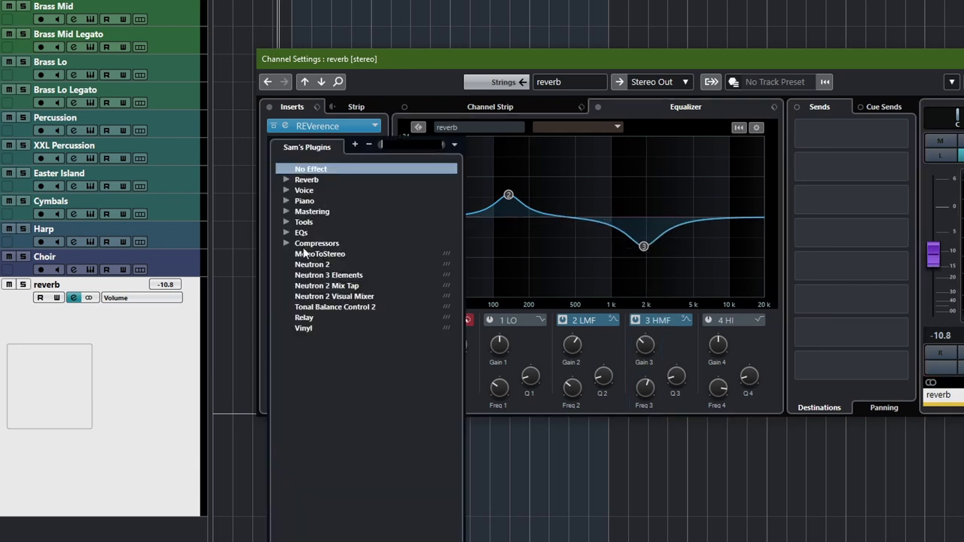
left_click(398, 80)
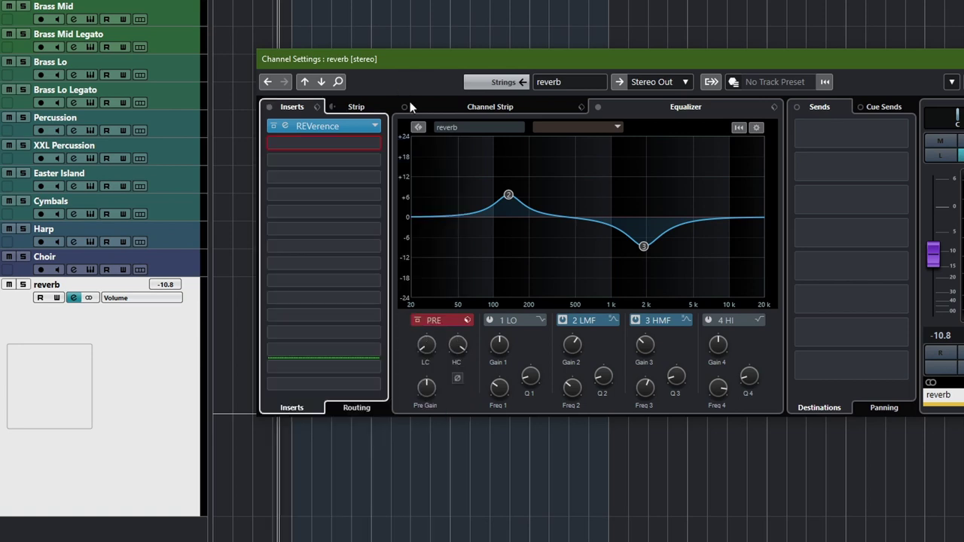
left_click(563, 320)
left_click(637, 320)
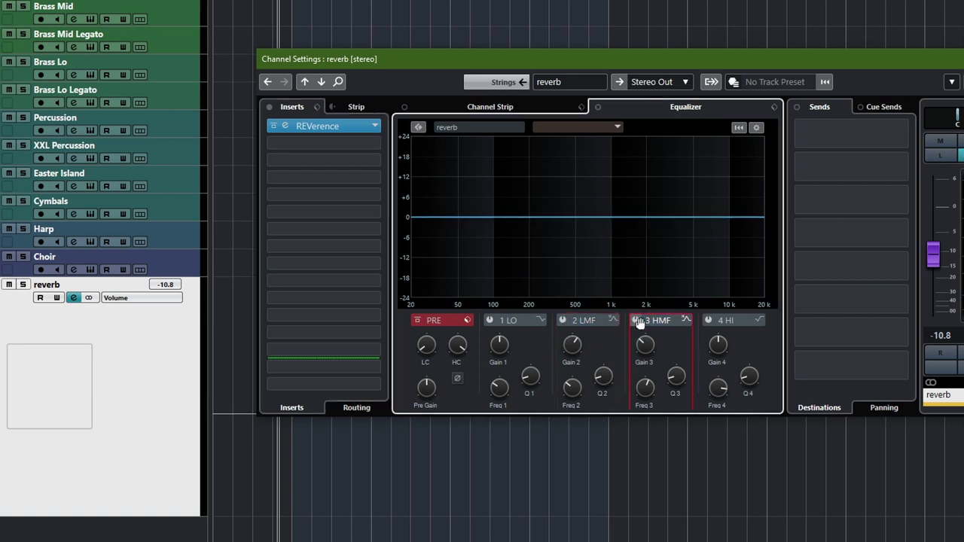
left_click_drag(933, 255, 938, 213)
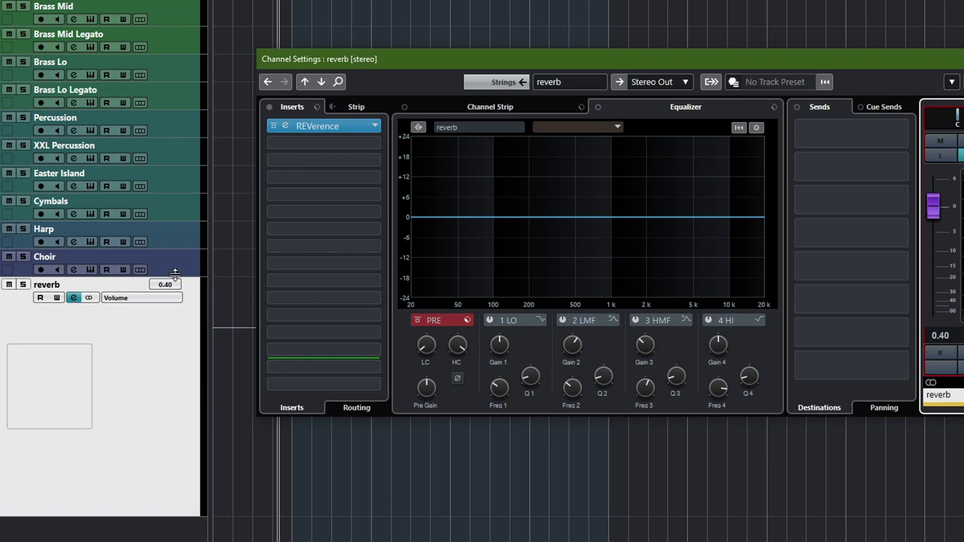
- Select the String Legato track and open its Albion ONE Kontakt instrument
scroll(145, 320, "up", 10)
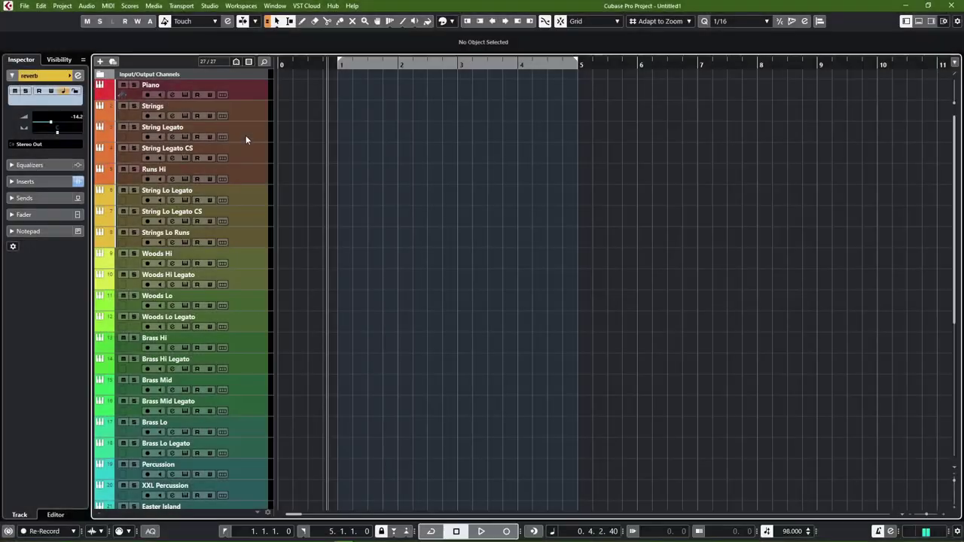
left_click(246, 136)
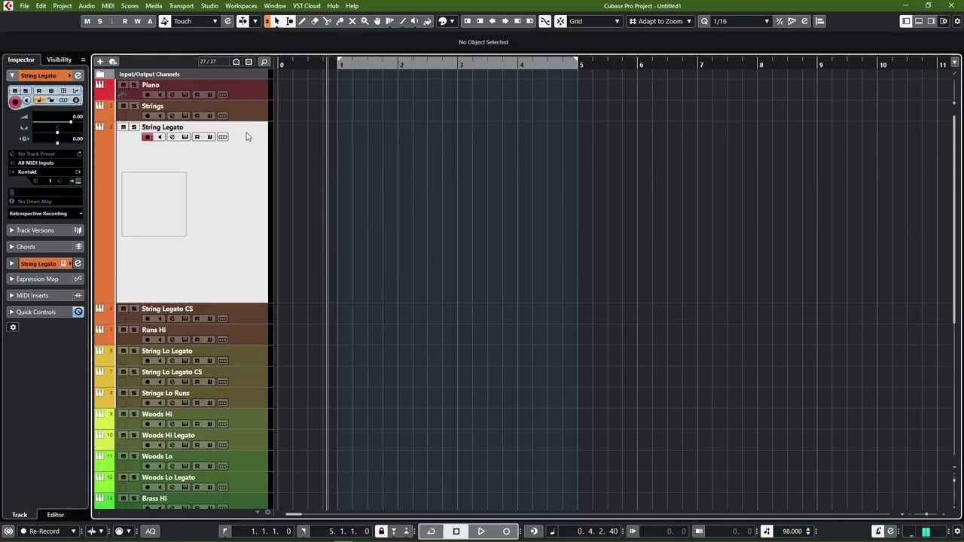
key("Return")
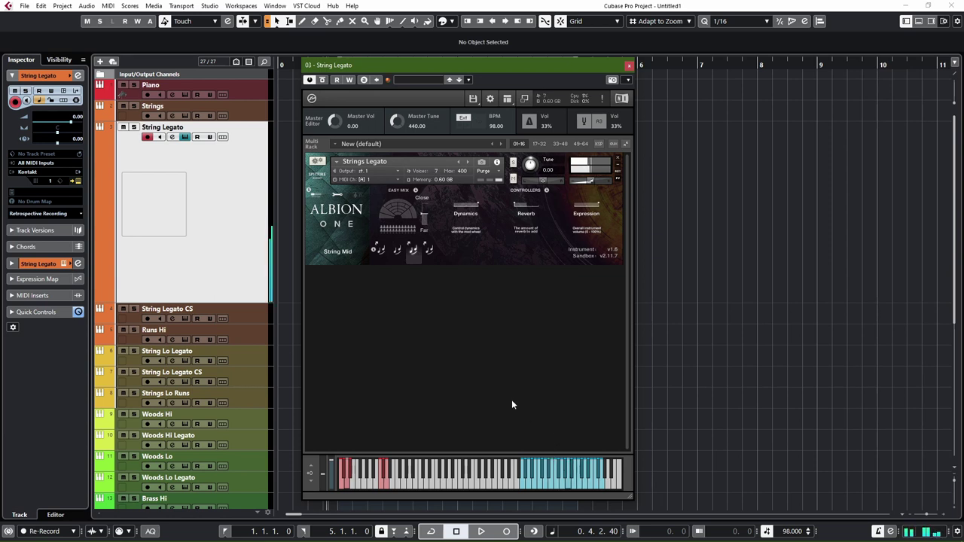
- Check Albion's advanced page, return to Easy Mix, close the instrument and scroll to the lower tracks
left_click(337, 194)
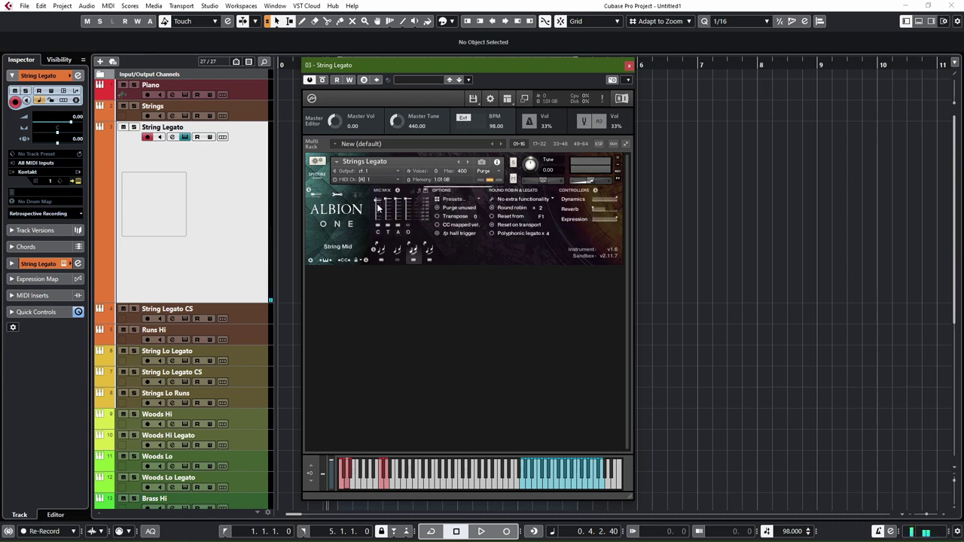
left_click(315, 193)
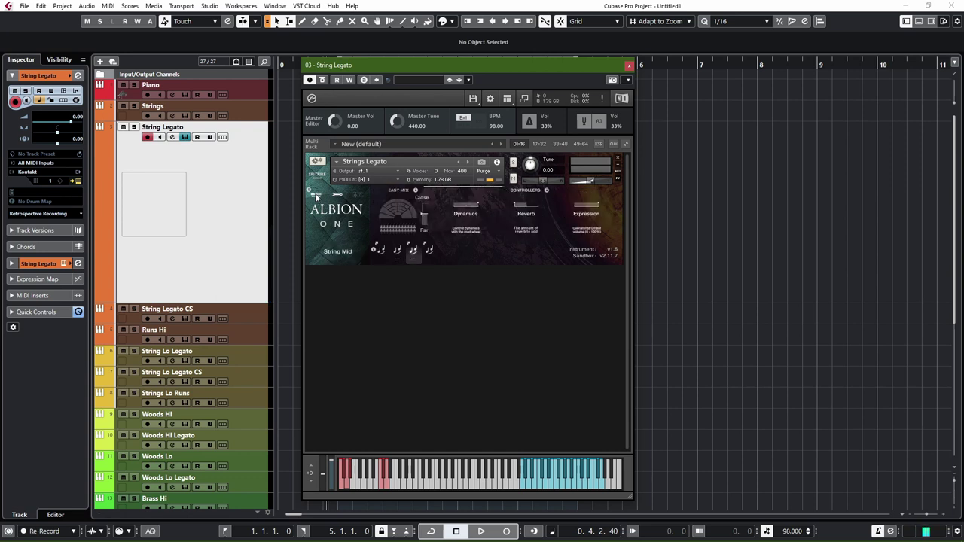
key("ctrl+w")
scroll(175, 270, "down", 5)
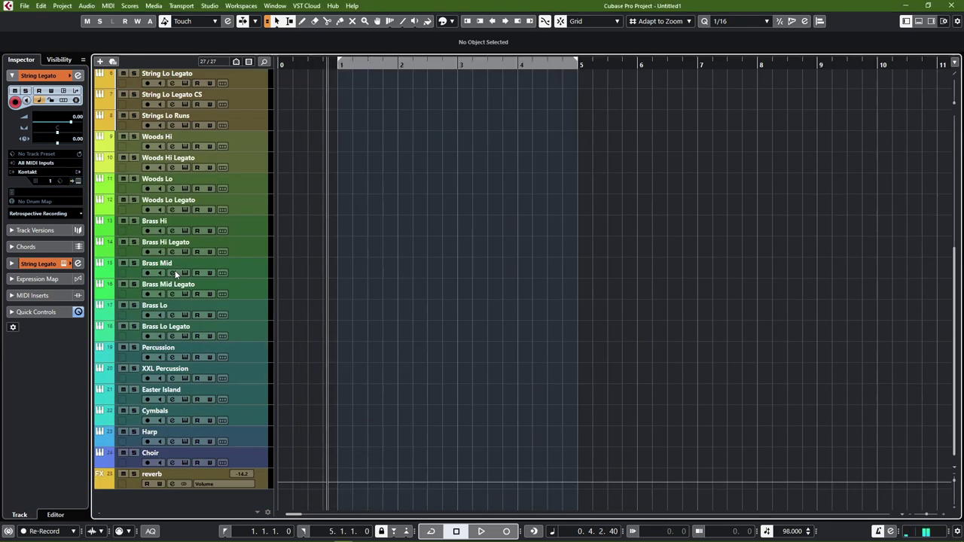
- Lower the Harp track's REVerence insert Mix to about 55%
left_click(260, 441)
key("e")
key("ctrl+w")
key("e")
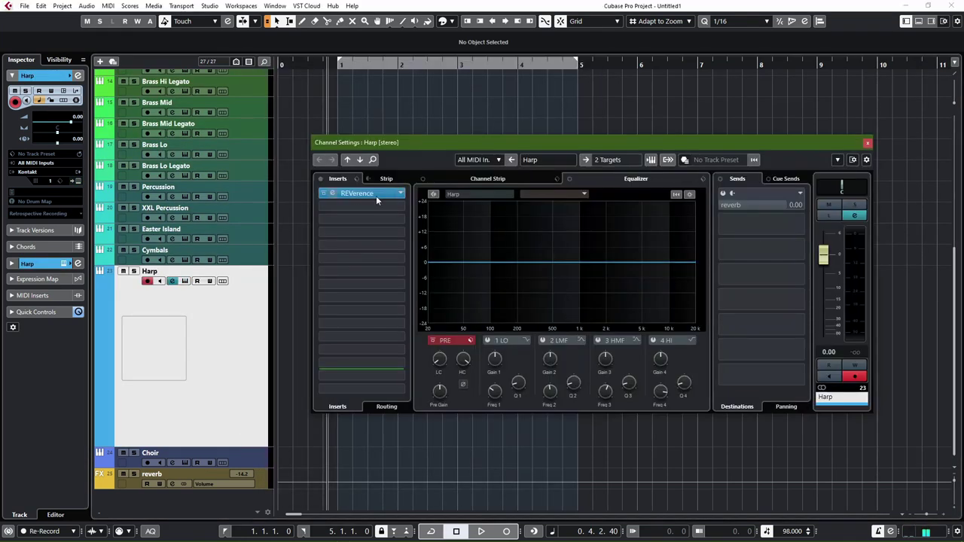
left_click(334, 194)
left_click_drag(690, 368, 703, 435)
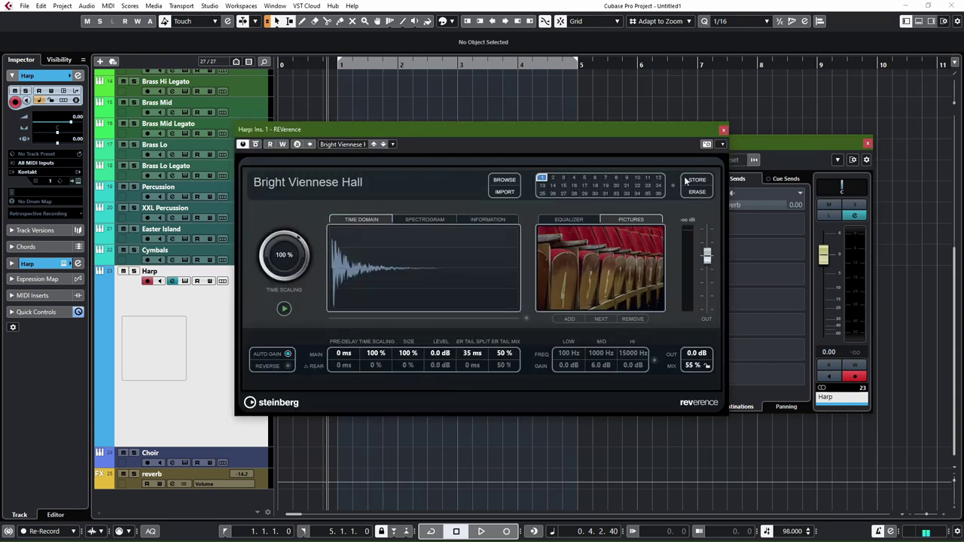
left_click(723, 130)
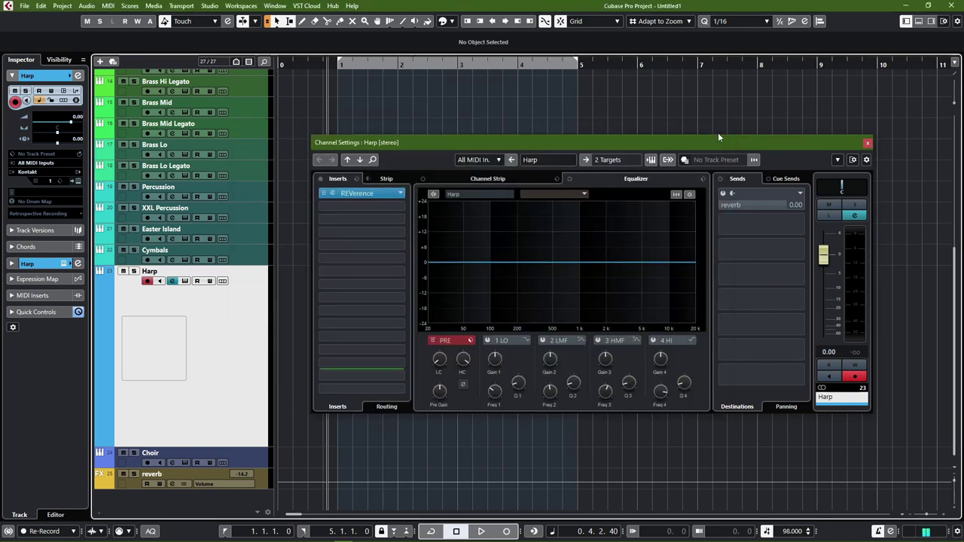
key("Escape")
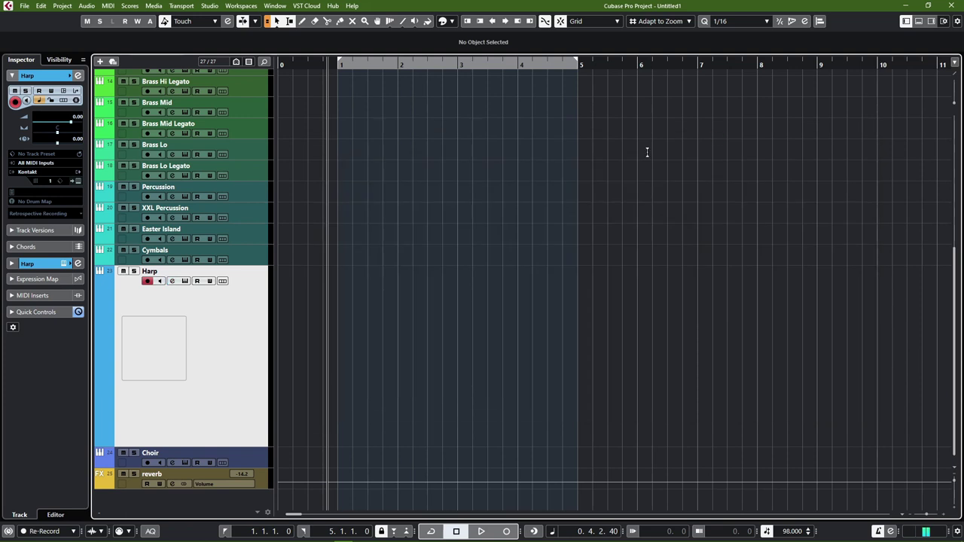
- Inspect the Stereo Out REVerence insert in the MixConsole, then close the mixer
key("F3")
left_click(945, 157)
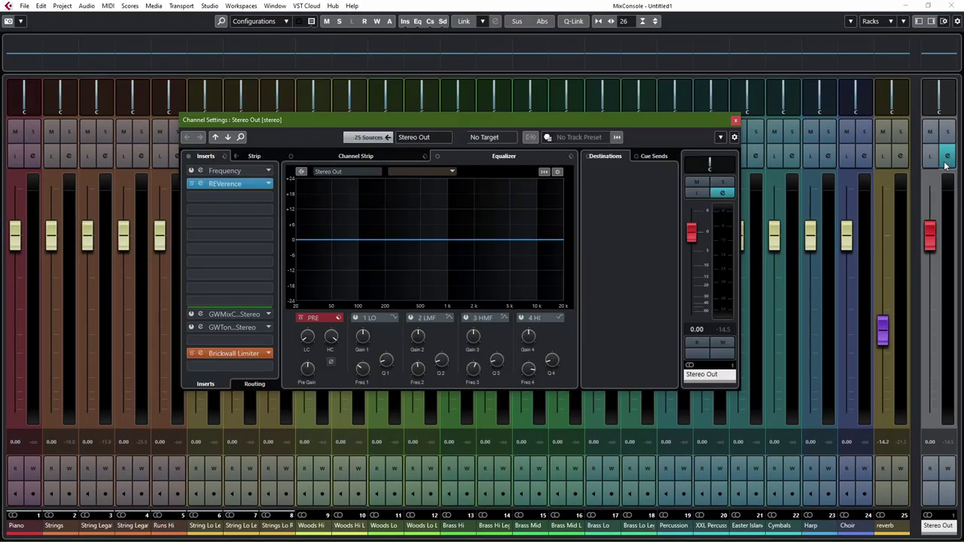
left_click(200, 185)
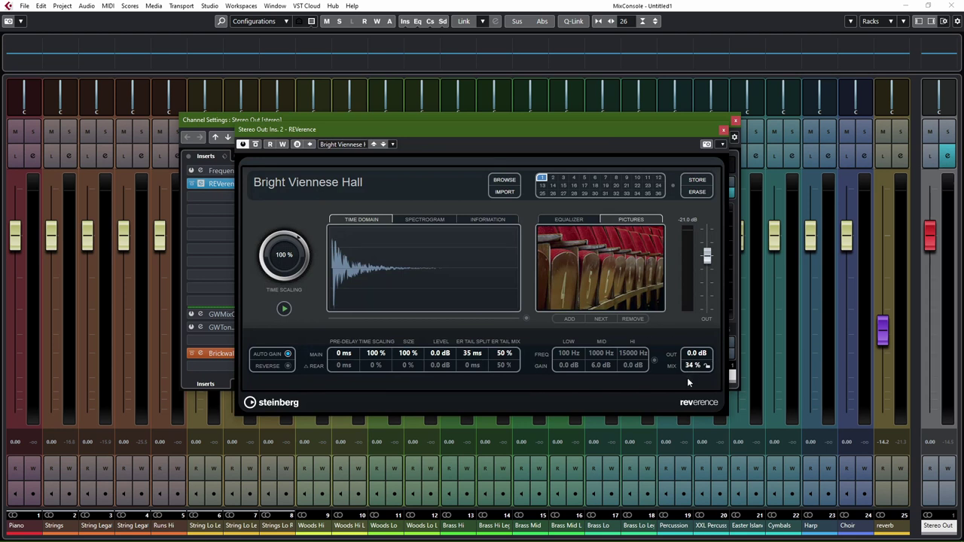
left_click(722, 131)
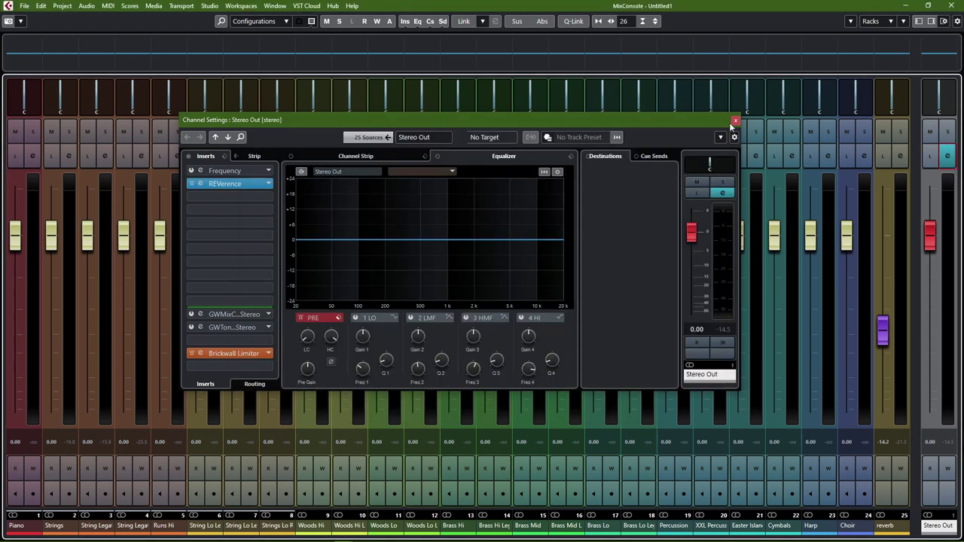
left_click(733, 120)
key("F3")
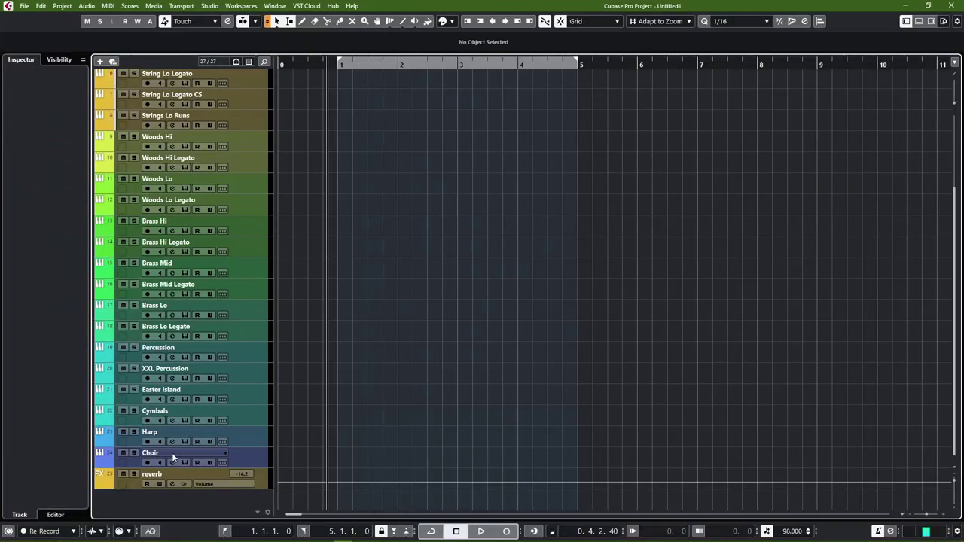
- Load Bright Viennese Hall into the reverb track's REVerence, lower its Mix, and nudge the channel level up
left_click(186, 473)
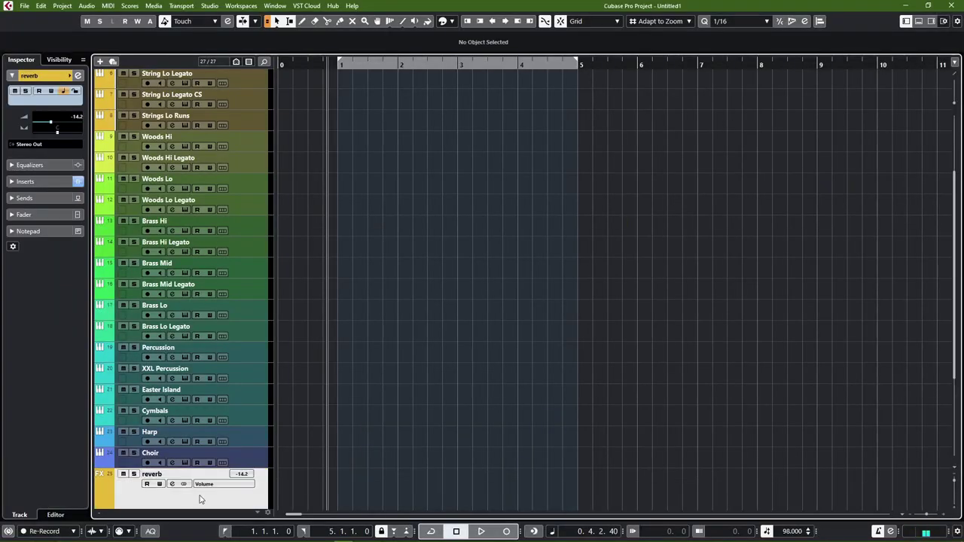
left_click(171, 483)
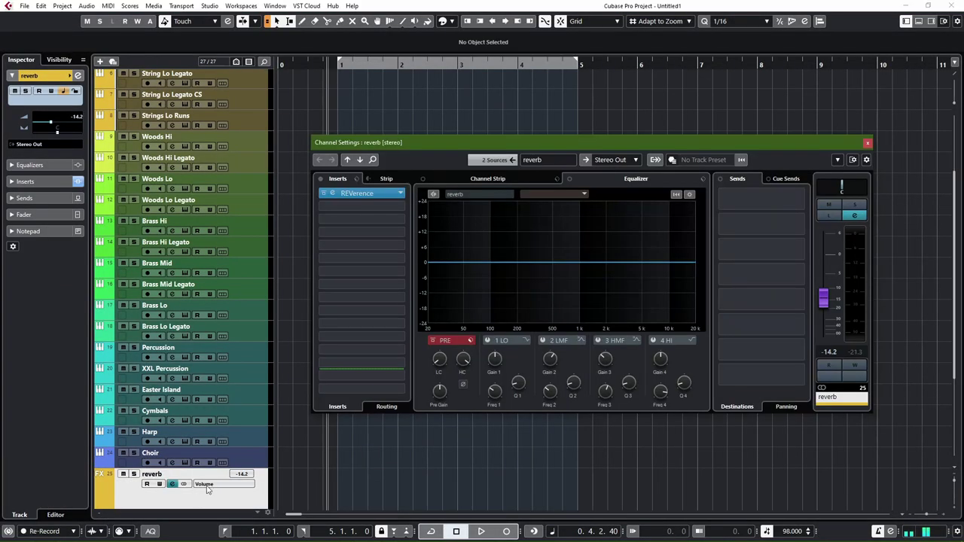
left_click(333, 193)
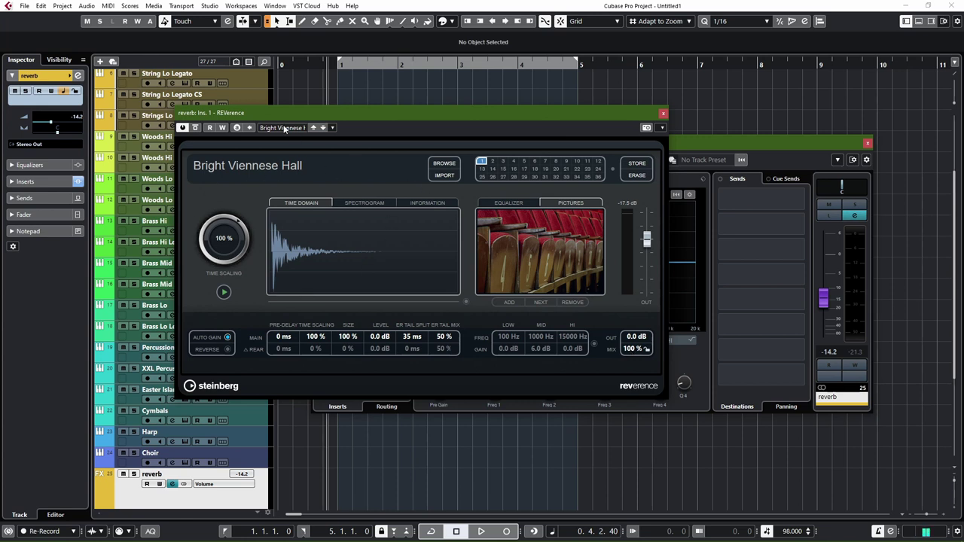
left_click(275, 167)
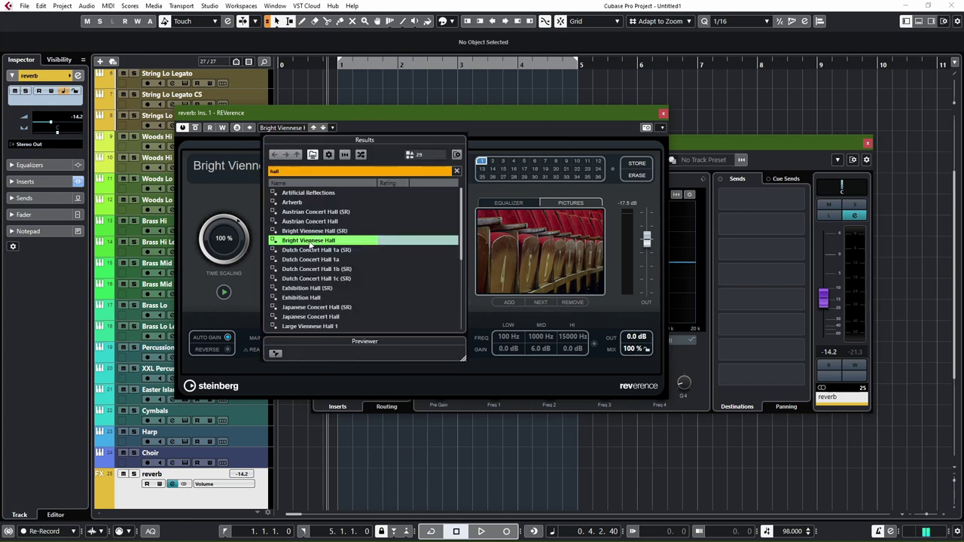
double_click(309, 242)
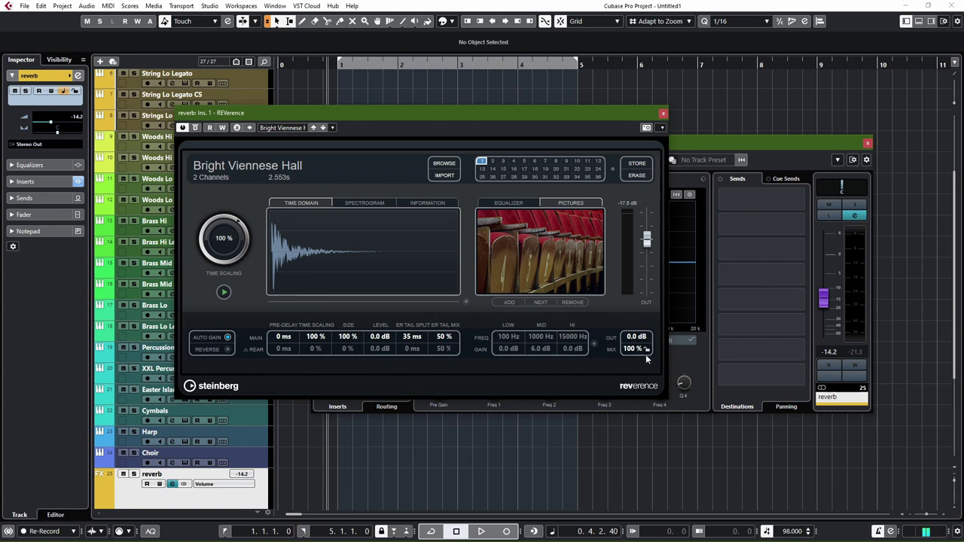
left_click_drag(632, 368, 615, 253)
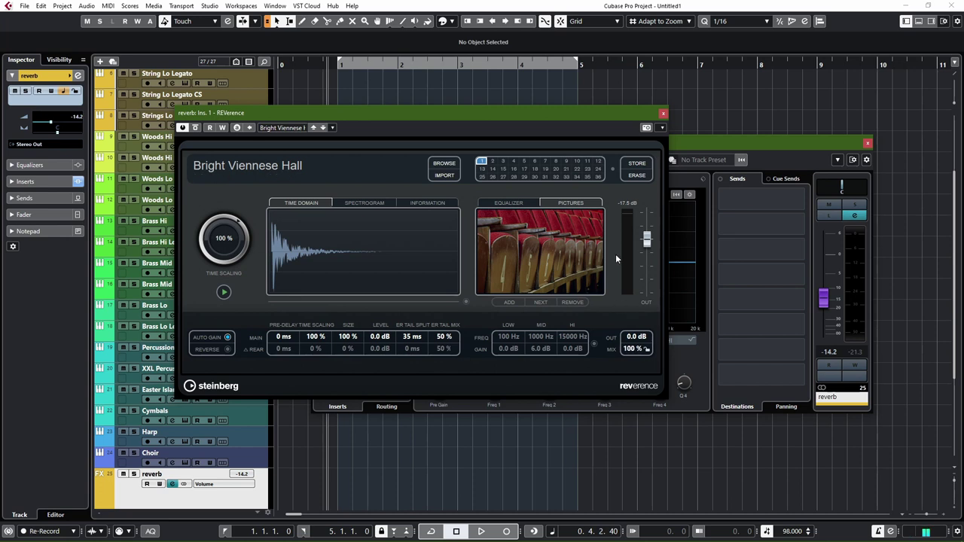
left_click(663, 113)
left_click_drag(824, 304, 825, 273)
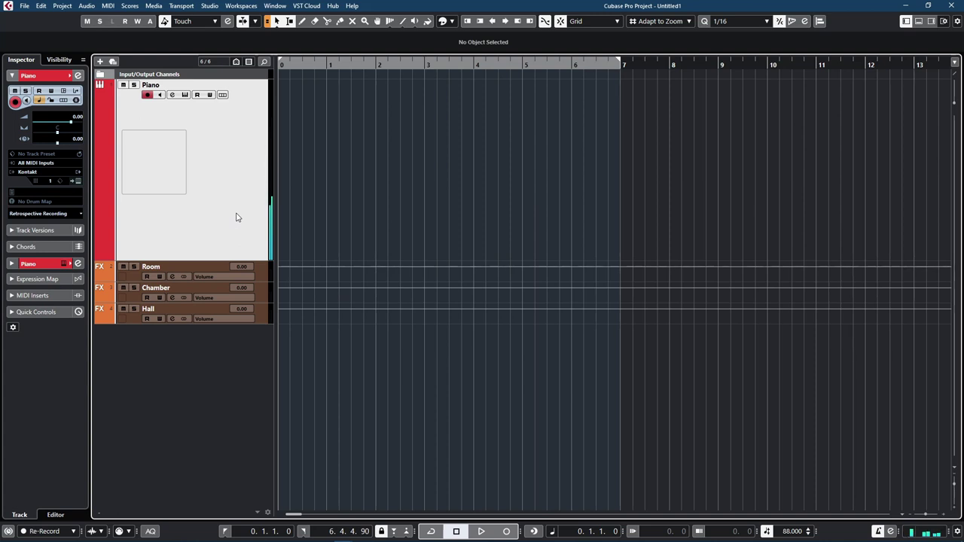
- In the Piano channel settings, activate the Room send at -9.00
key("e")
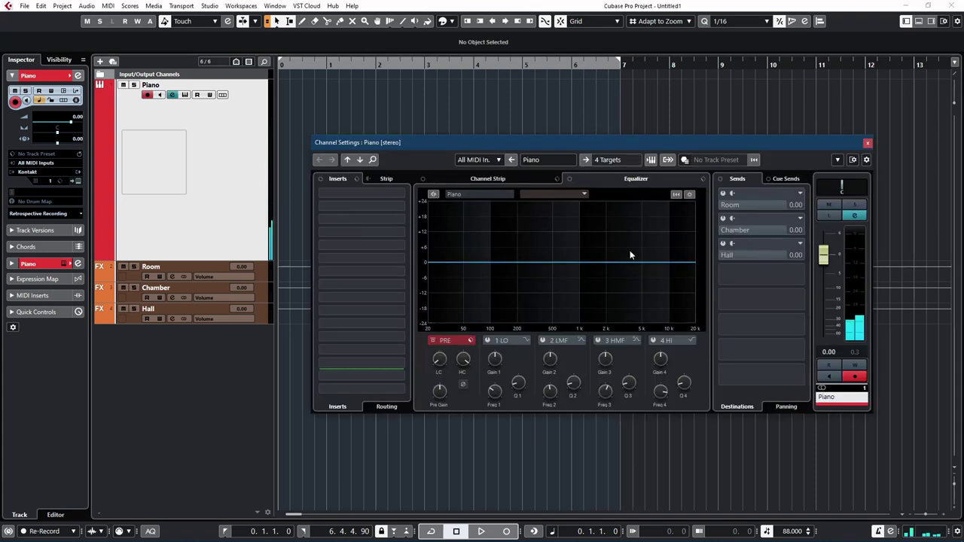
left_click(723, 194)
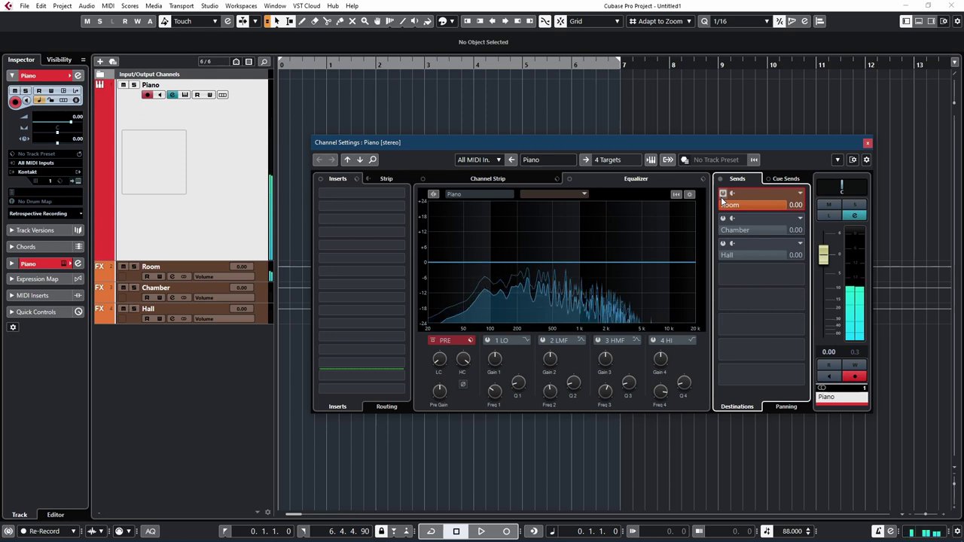
scroll(775, 209, "down", 10)
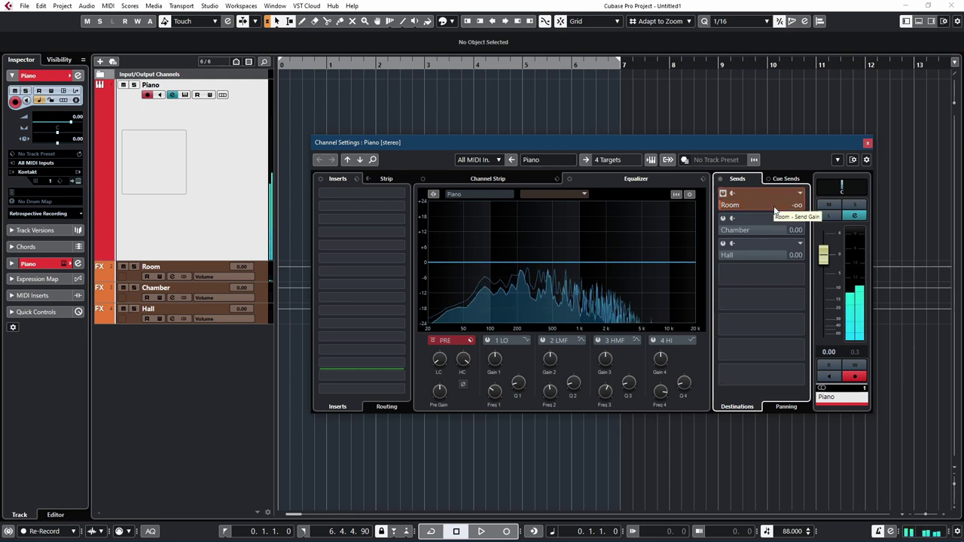
scroll(774, 211, "up", 8)
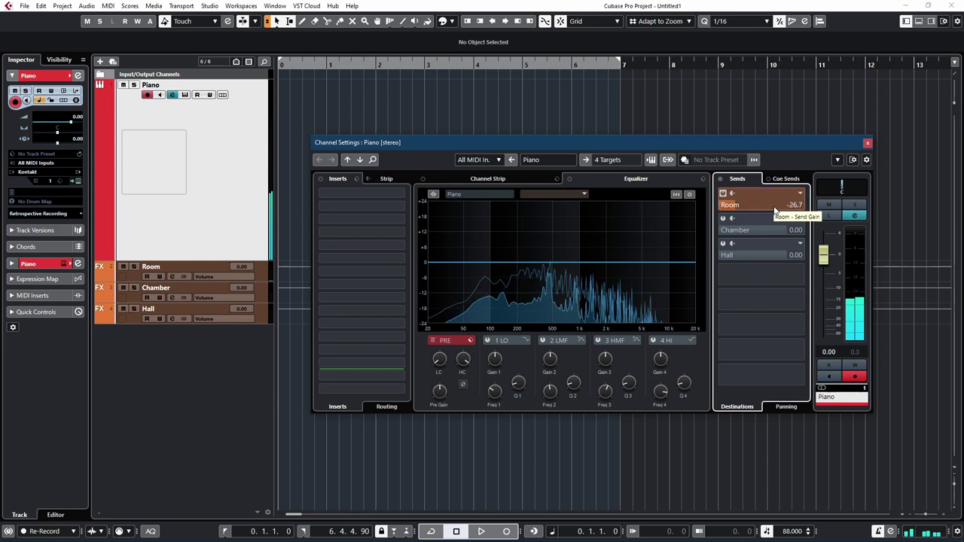
scroll(775, 210, "up", 3)
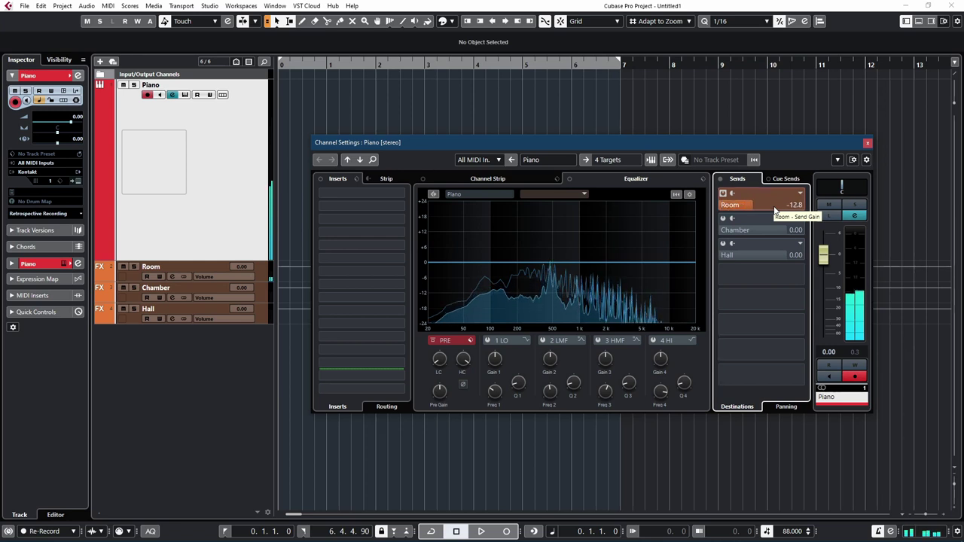
scroll(775, 210, "up", 2)
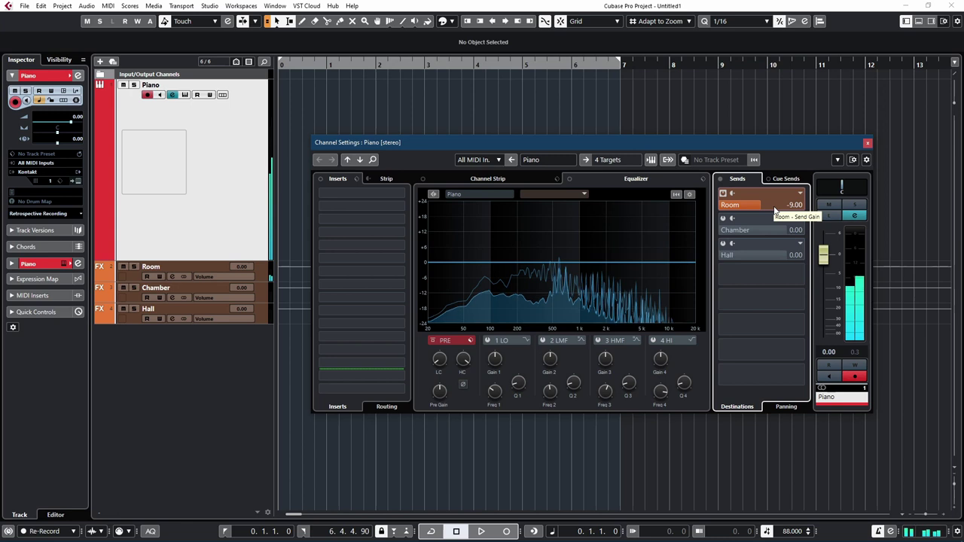
scroll(775, 210, "down", 1)
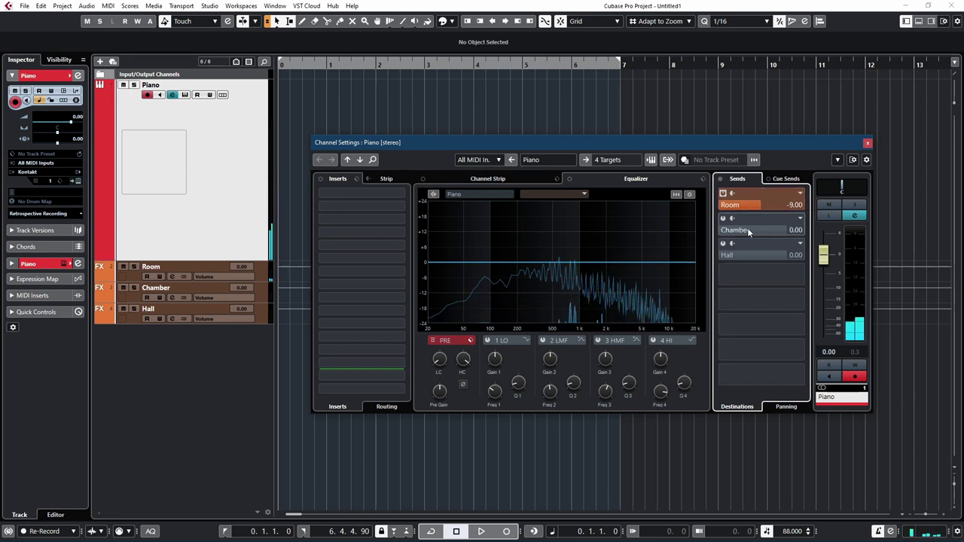
- Activate the Chamber send at -7.64 and switch on the Hall send
left_click(723, 219)
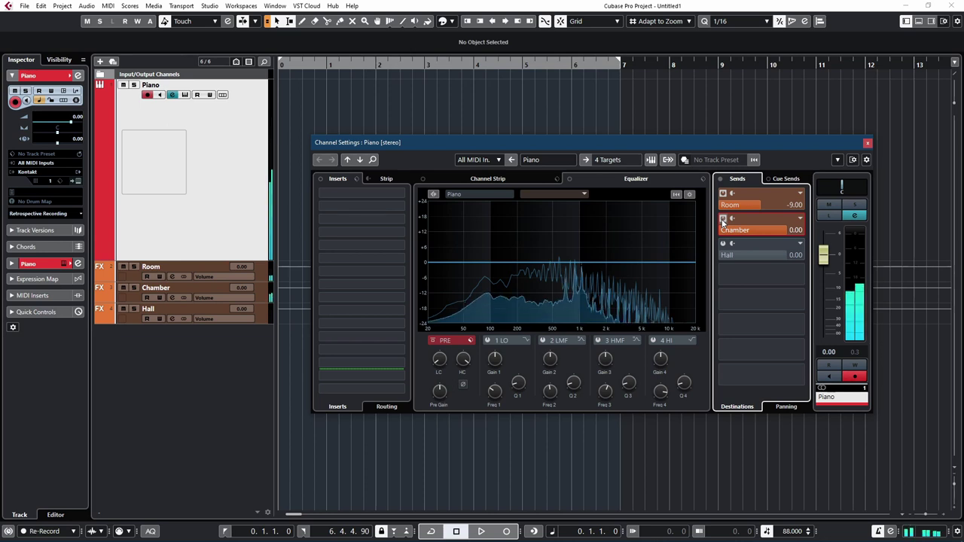
left_click_drag(789, 233, 729, 235)
scroll(729, 235, "up", 5)
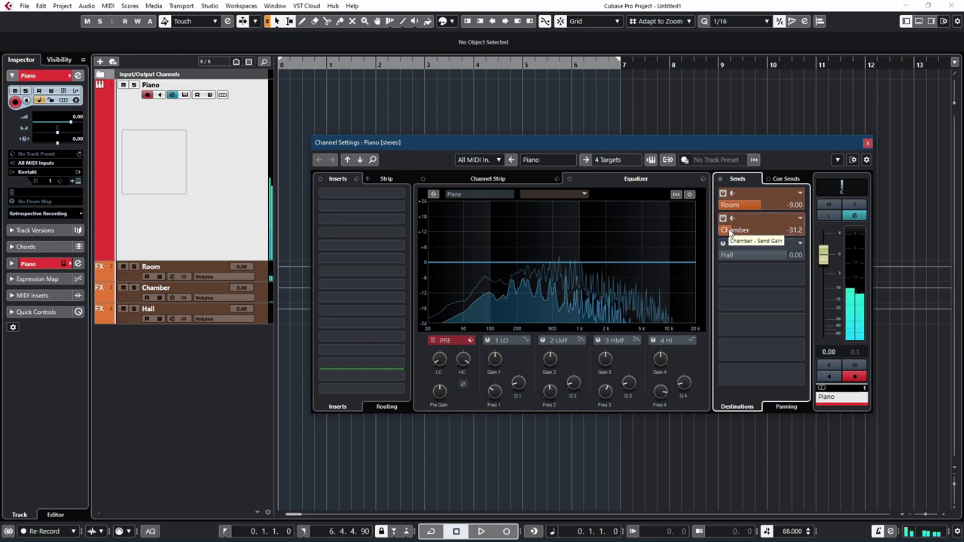
scroll(729, 235, "up", 4)
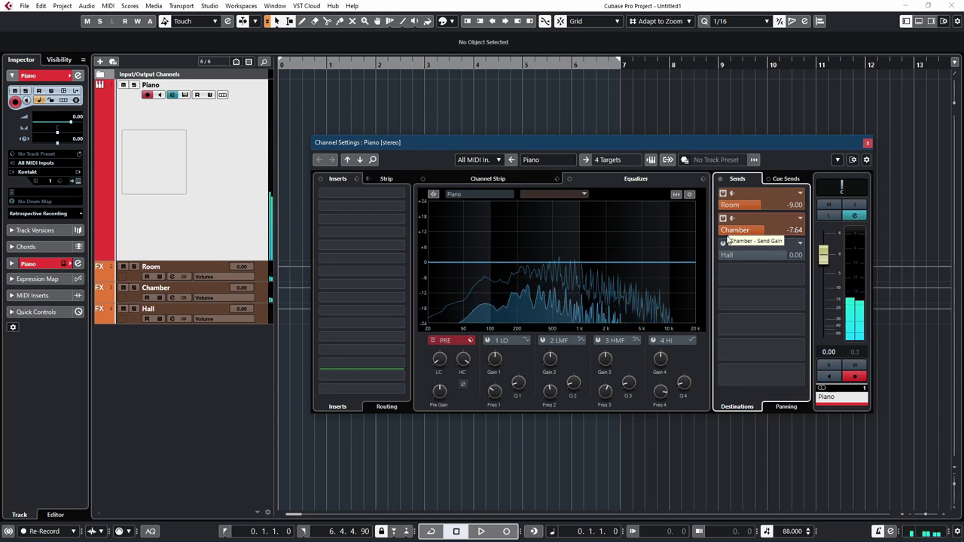
left_click(723, 244)
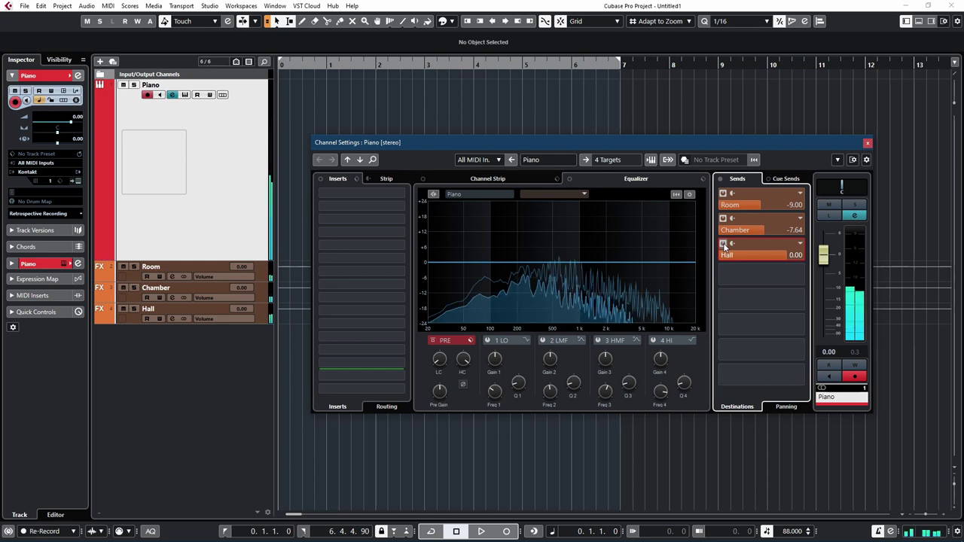
- Lower the Piano's Hall send level to -18.7
left_click_drag(769, 251, 739, 253)
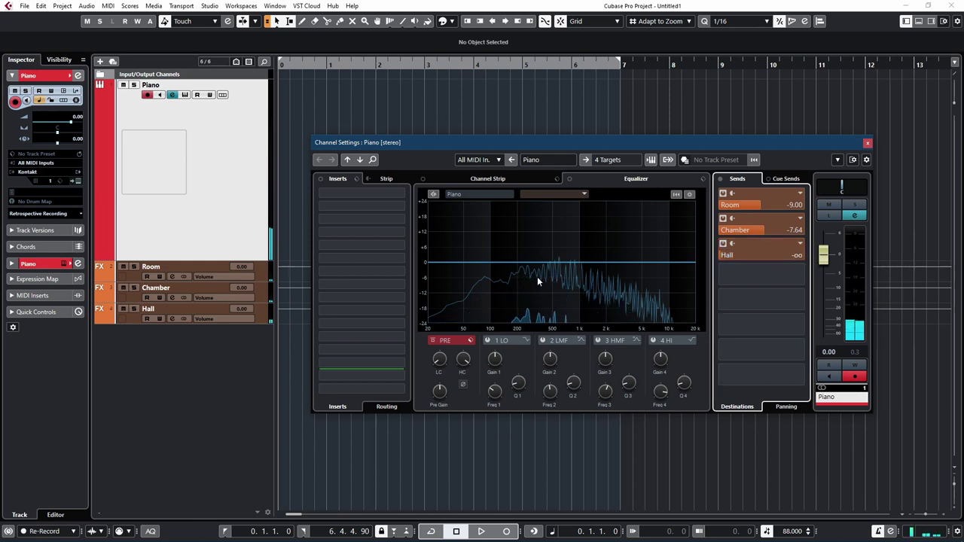
scroll(742, 261, "up", 5)
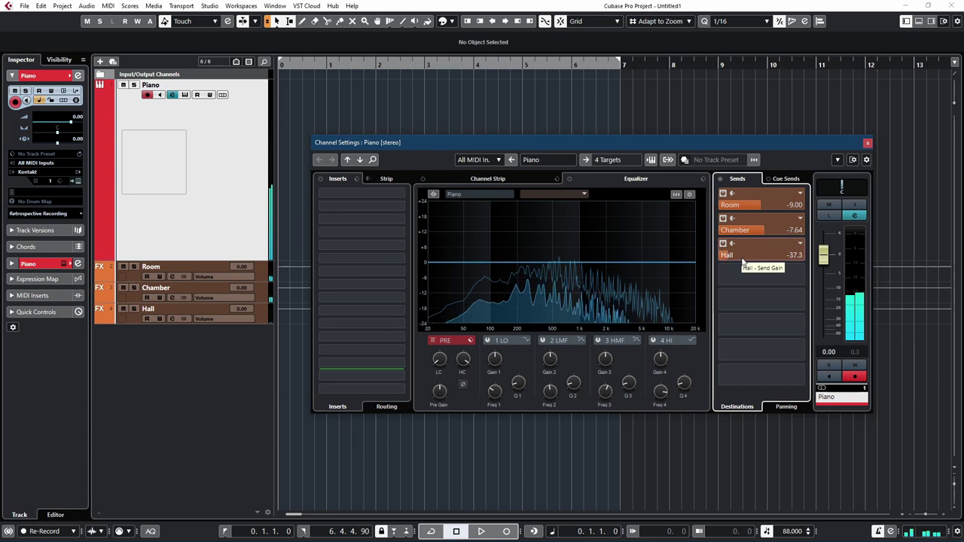
scroll(742, 261, "up", 2)
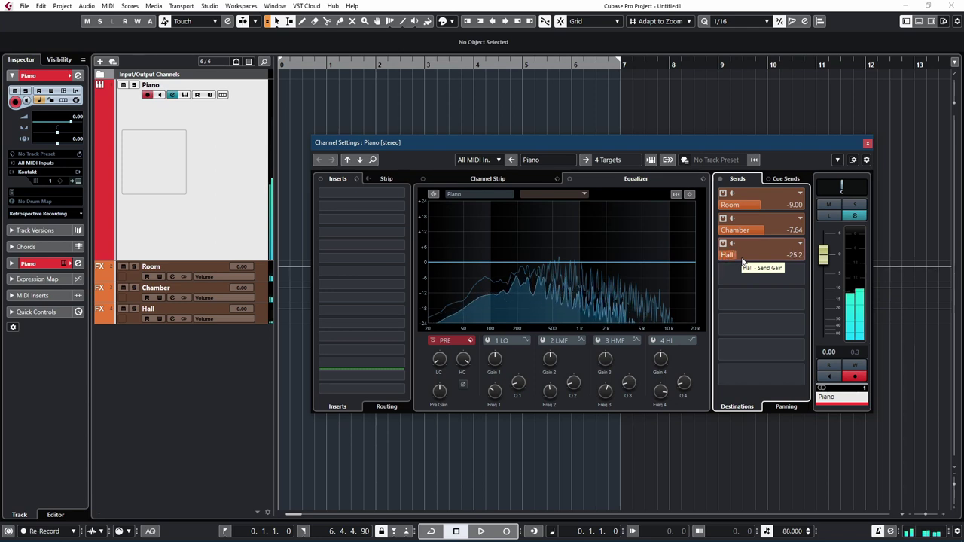
scroll(743, 261, "up", 2)
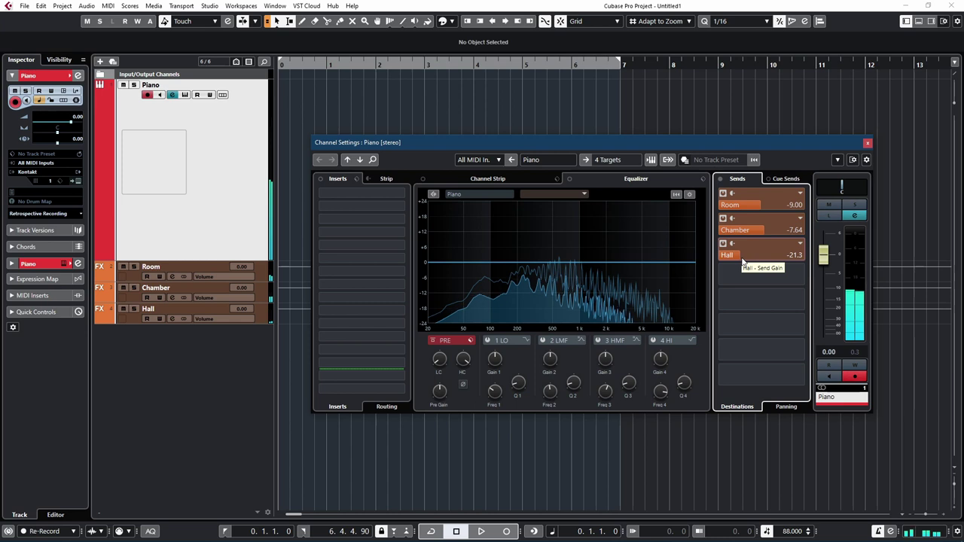
scroll(743, 261, "up", 1)
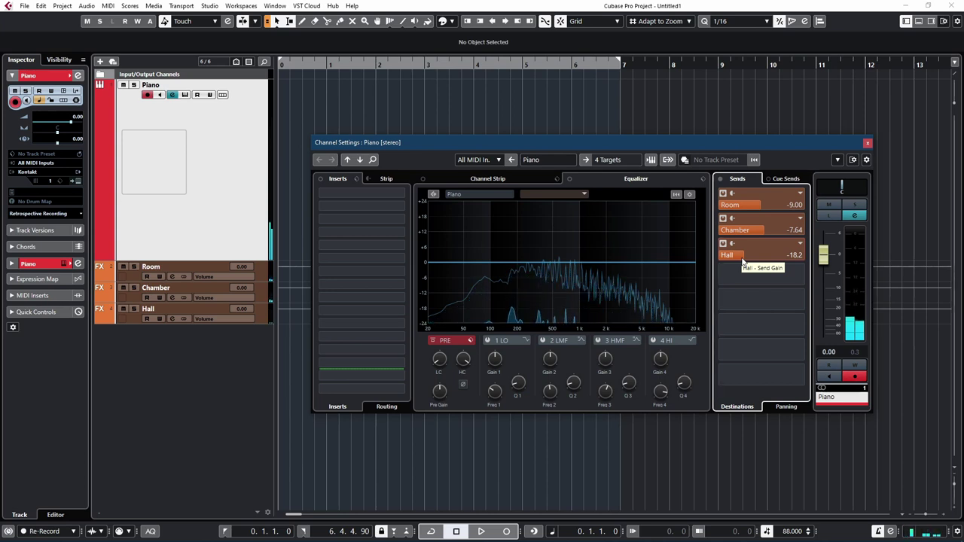
scroll(743, 261, "down", 1)
- Toggle the Sends bypass off and on, then set Room and Chamber sends to -10.1
left_click(721, 180)
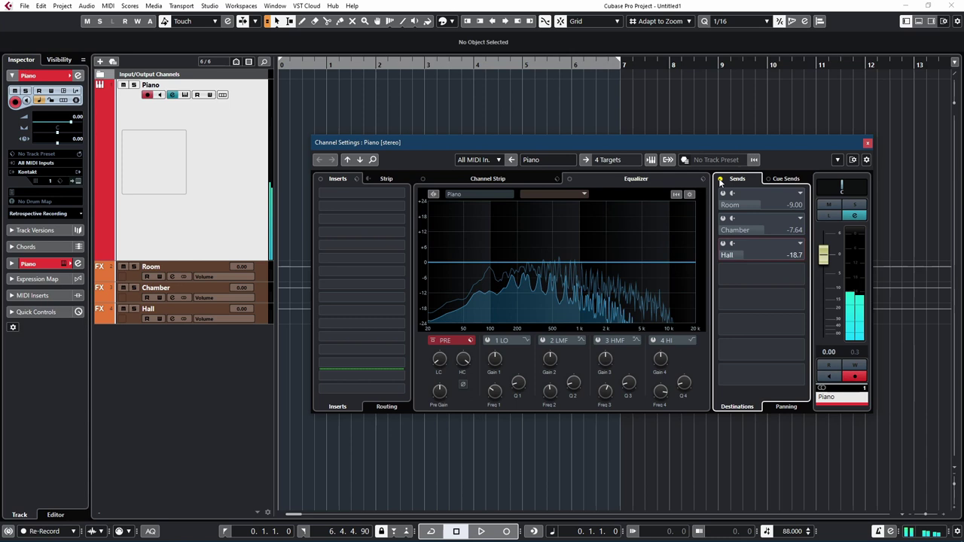
left_click(720, 180)
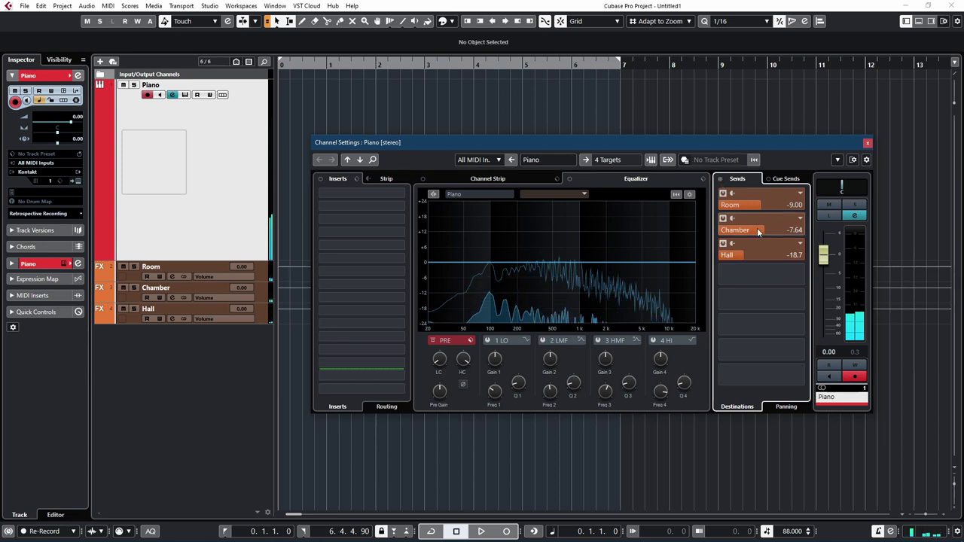
left_click_drag(751, 234, 748, 207)
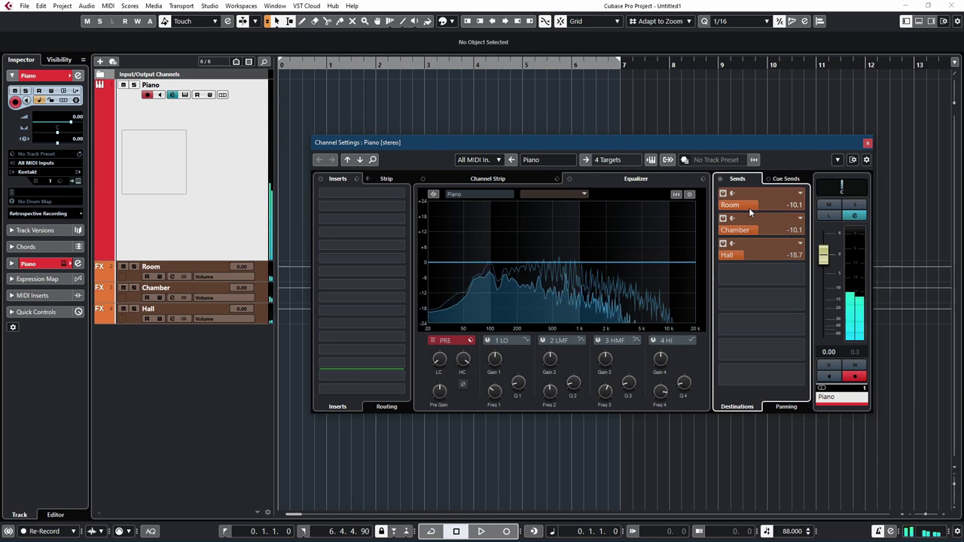